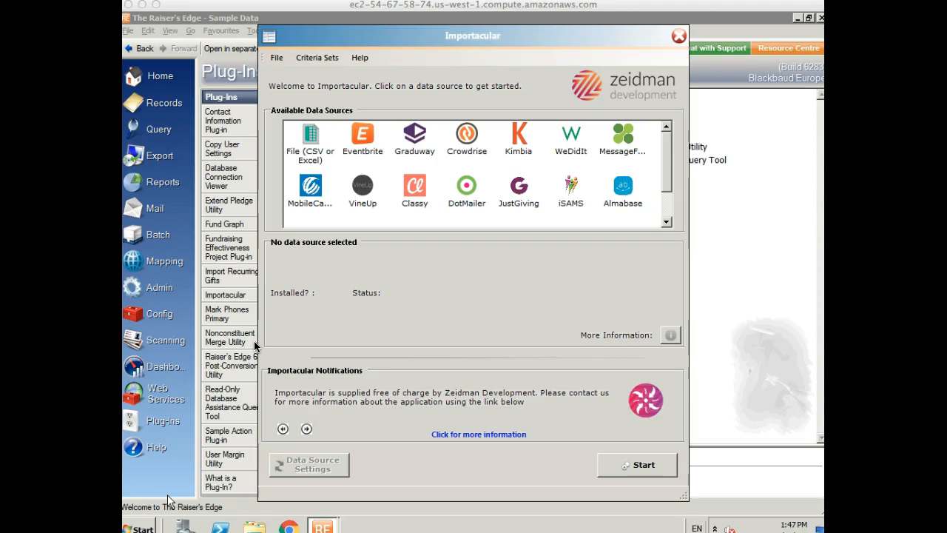
Open the MobileCause data source and set the type of transactions to retrieve to Donation/Sale
{"action": "left_click", "coordinate": [311, 186]}
{"action": "double_click", "coordinate": [311, 185]}
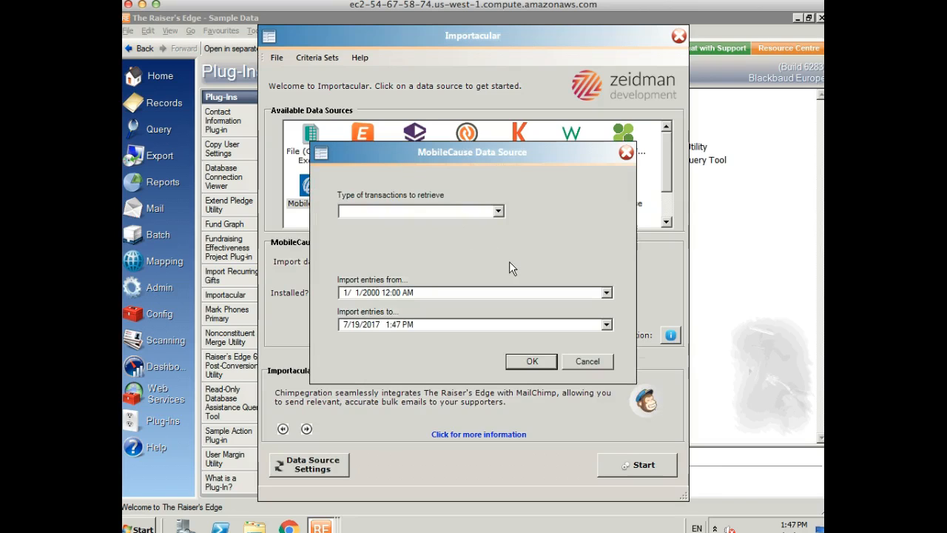
{"action": "left_click", "coordinate": [499, 211]}
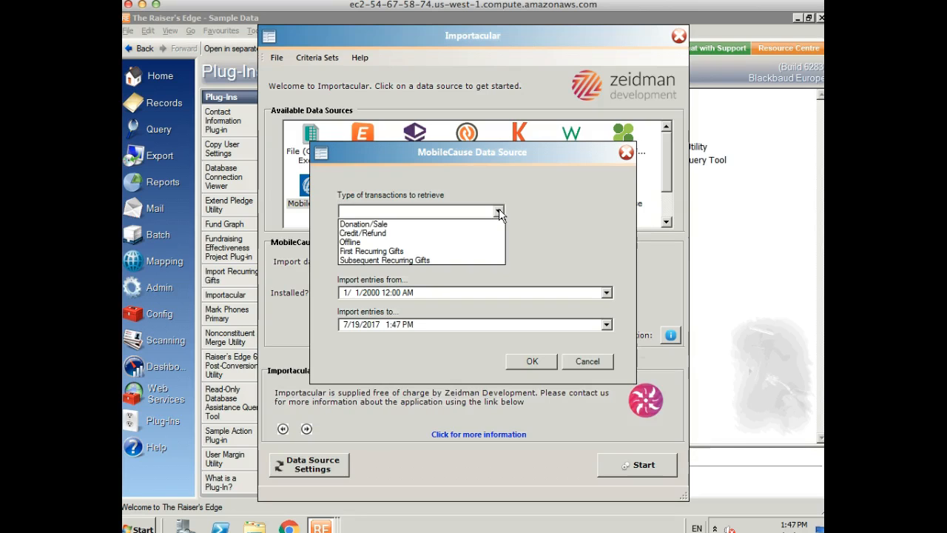
{"action": "left_click", "coordinate": [409, 225]}
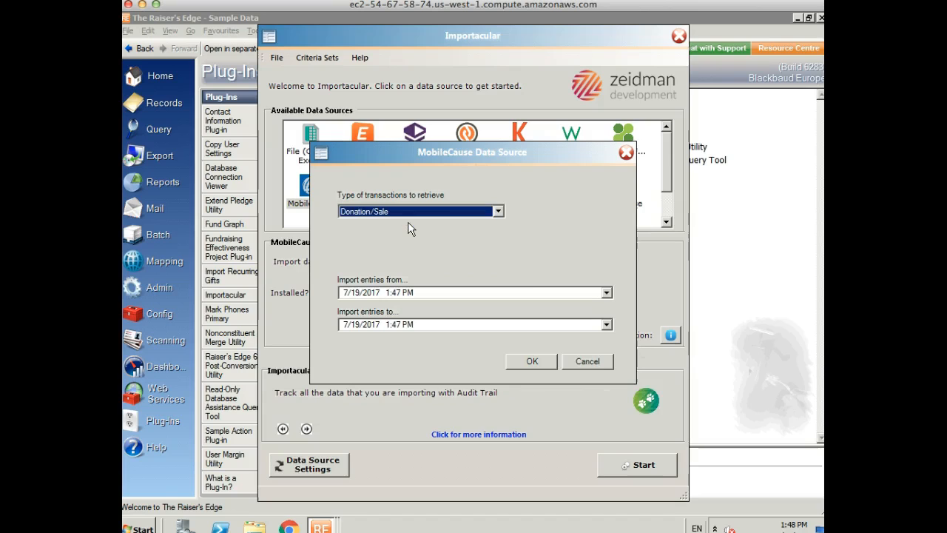
Set the start date of the entries to import to 4/15/2017
{"action": "left_click", "coordinate": [607, 293]}
{"action": "left_click", "coordinate": [350, 311]}
{"action": "left_click", "coordinate": [350, 311]}
{"action": "left_click", "coordinate": [350, 311]}
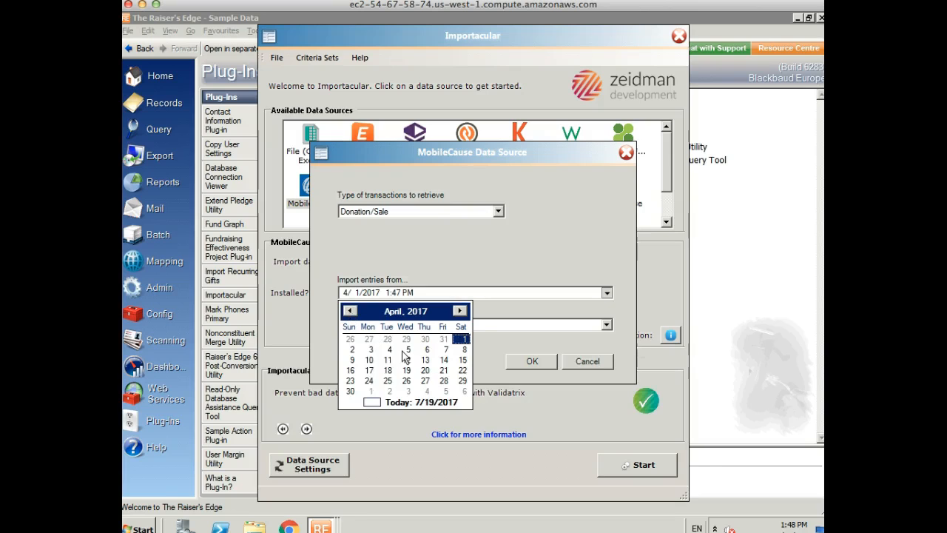
{"action": "left_click", "coordinate": [462, 360]}
Set the end date of the entries to import to 4/30/2017 and retrieve the transactions
{"action": "left_click", "coordinate": [607, 325]}
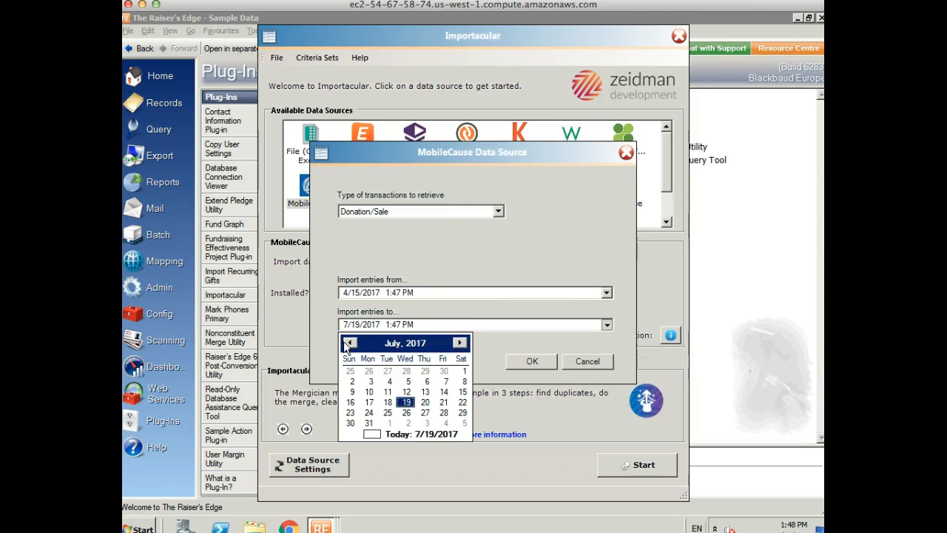
{"action": "left_click", "coordinate": [350, 342]}
{"action": "left_click", "coordinate": [350, 343]}
{"action": "left_click", "coordinate": [350, 342]}
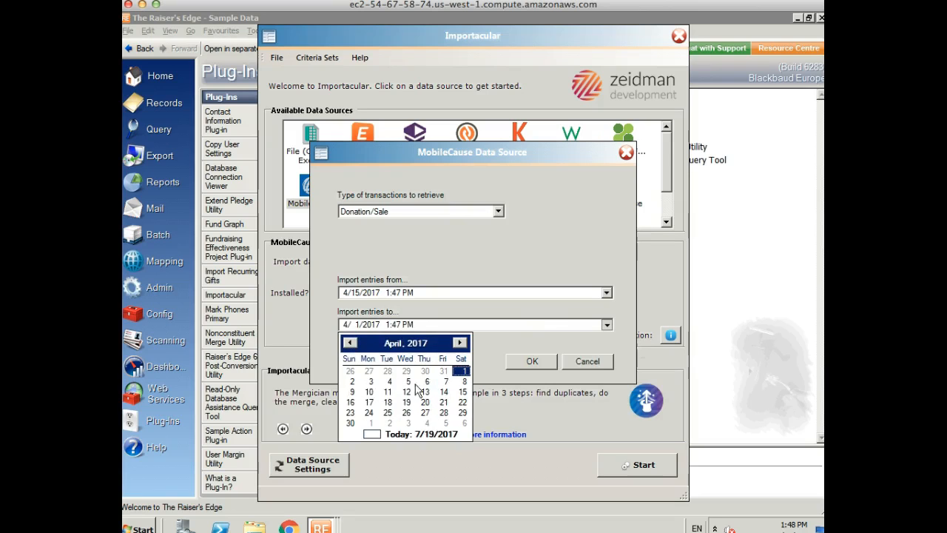
{"action": "left_click", "coordinate": [351, 423]}
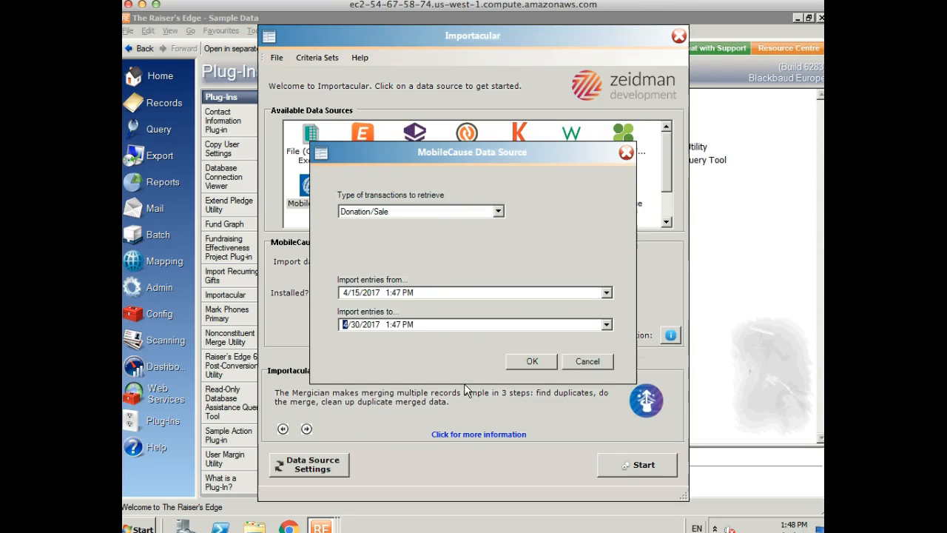
{"action": "left_click", "coordinate": [538, 362]}
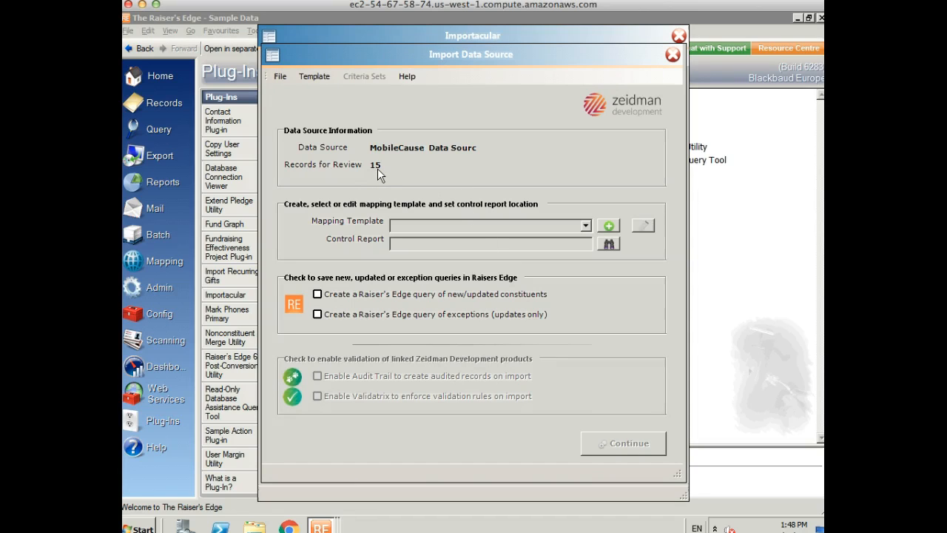
Select the Mobile Cause Gifts mapping template and open it for editing
{"action": "left_click", "coordinate": [585, 226]}
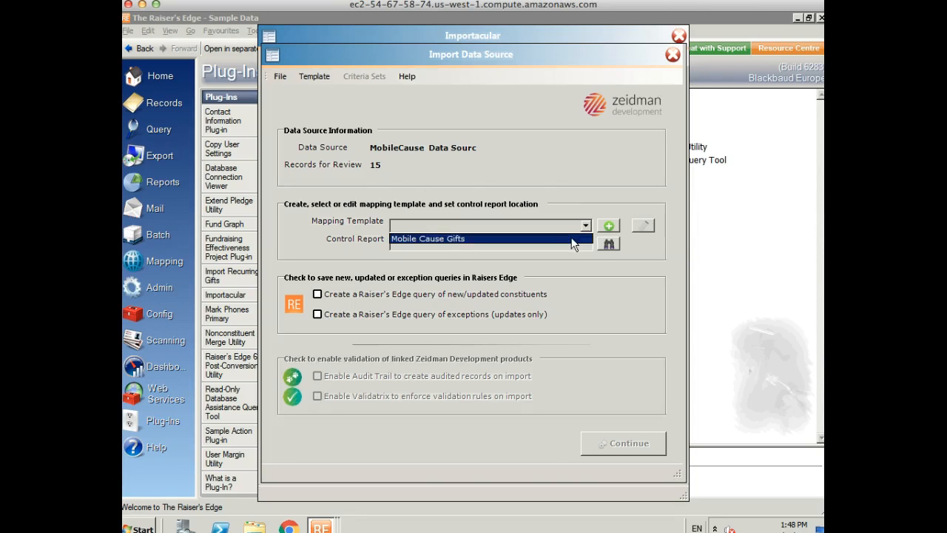
{"action": "left_click", "coordinate": [576, 238]}
{"action": "left_click", "coordinate": [642, 225]}
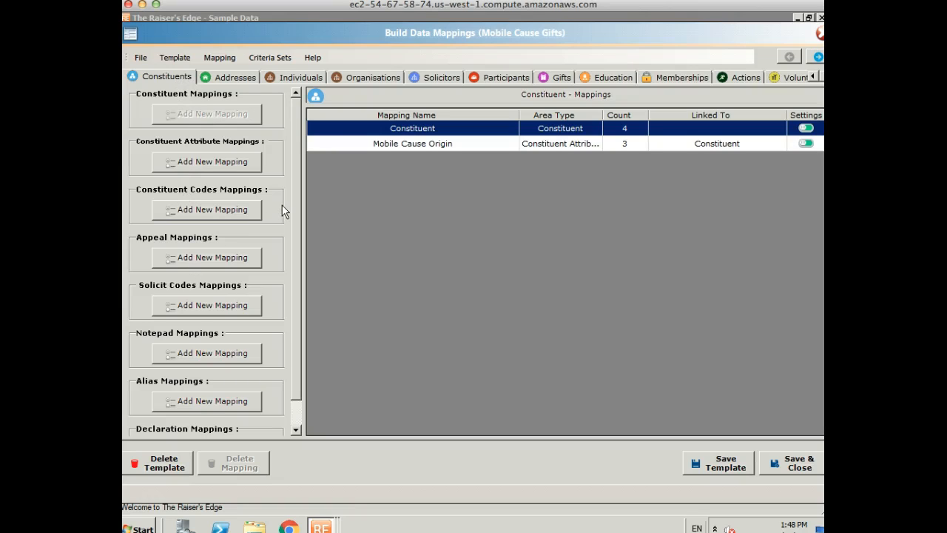
In the Constituent mapping, set the Surname field's text casing to Proper Case and save the mapping
{"action": "double_click", "coordinate": [374, 138]}
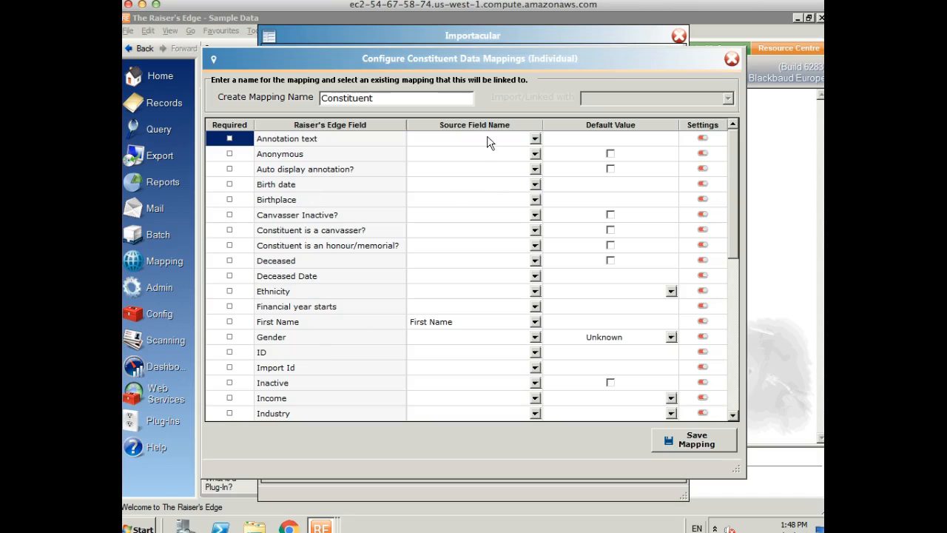
{"action": "left_click", "coordinate": [535, 139]}
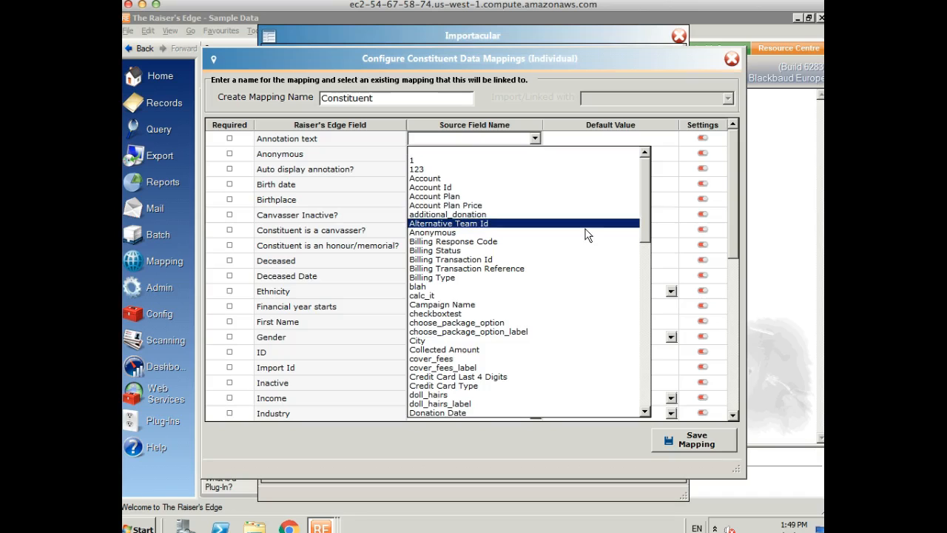
{"action": "left_click", "coordinate": [530, 139]}
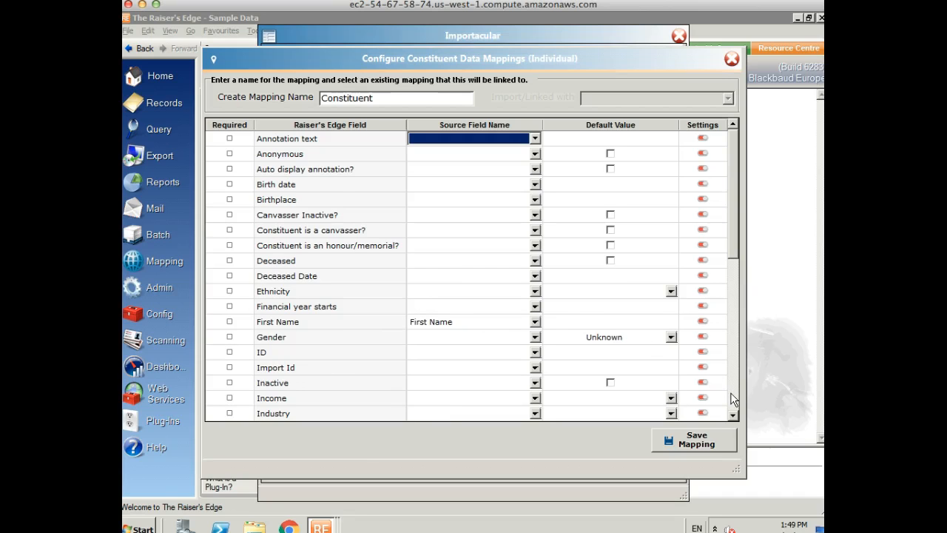
{"action": "scroll", "coordinate": [732, 399], "scroll_direction": "down", "scroll_amount": 8}
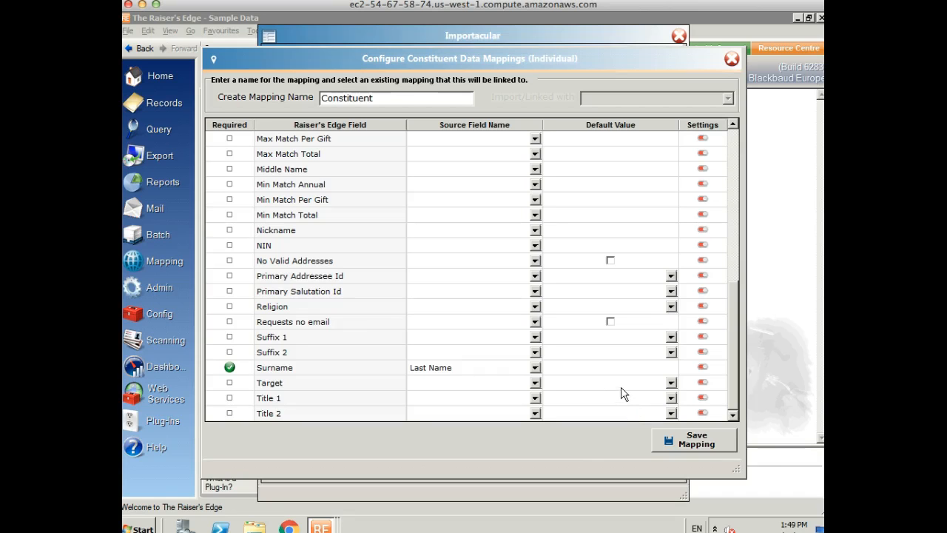
{"action": "left_click", "coordinate": [702, 366]}
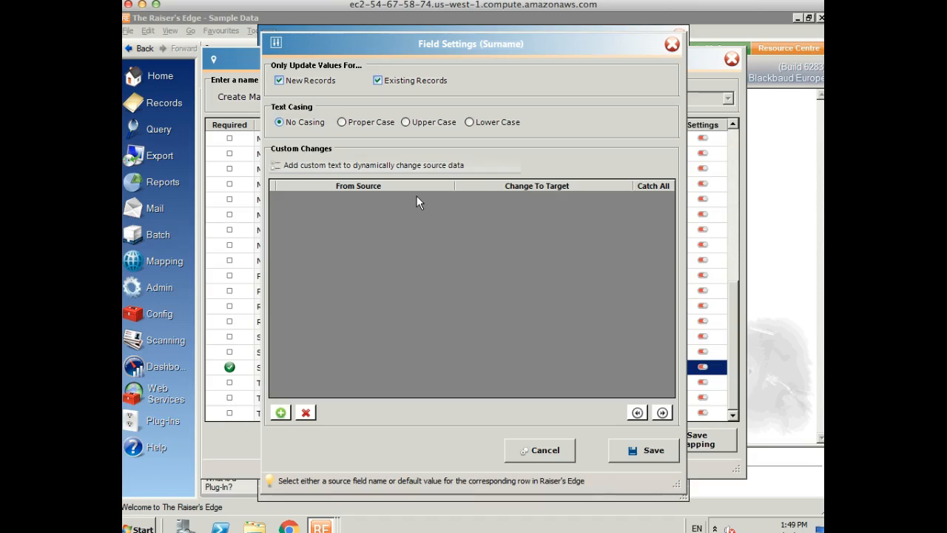
{"action": "left_click", "coordinate": [342, 123]}
{"action": "left_click", "coordinate": [635, 451]}
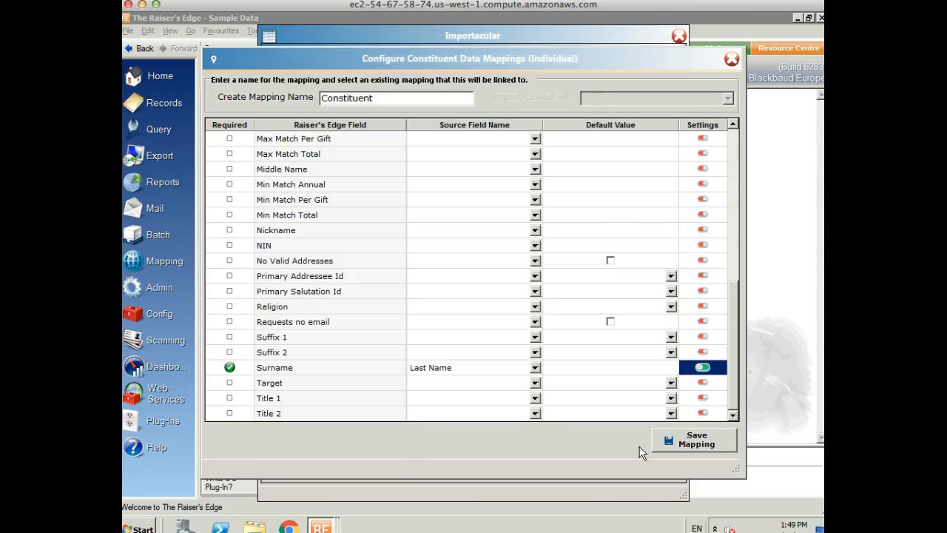
{"action": "left_click", "coordinate": [684, 443]}
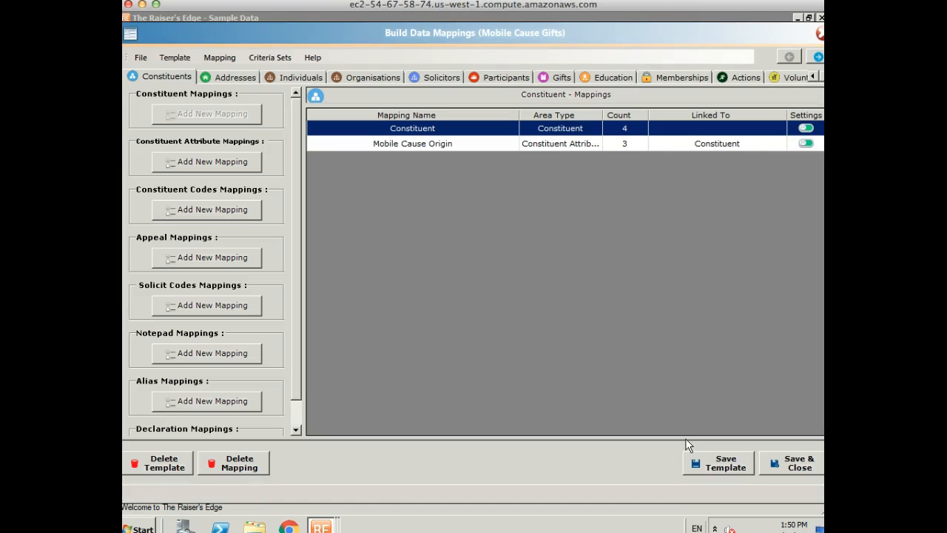
Review the field mappings of Mobile Cause Origin and Constituent Address, closing each by saving it
{"action": "double_click", "coordinate": [440, 145]}
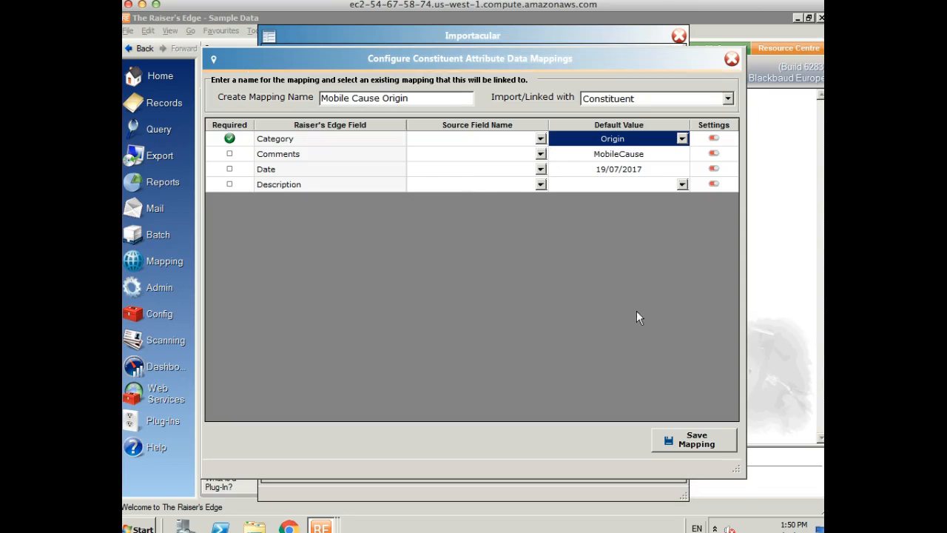
{"action": "left_click", "coordinate": [691, 442]}
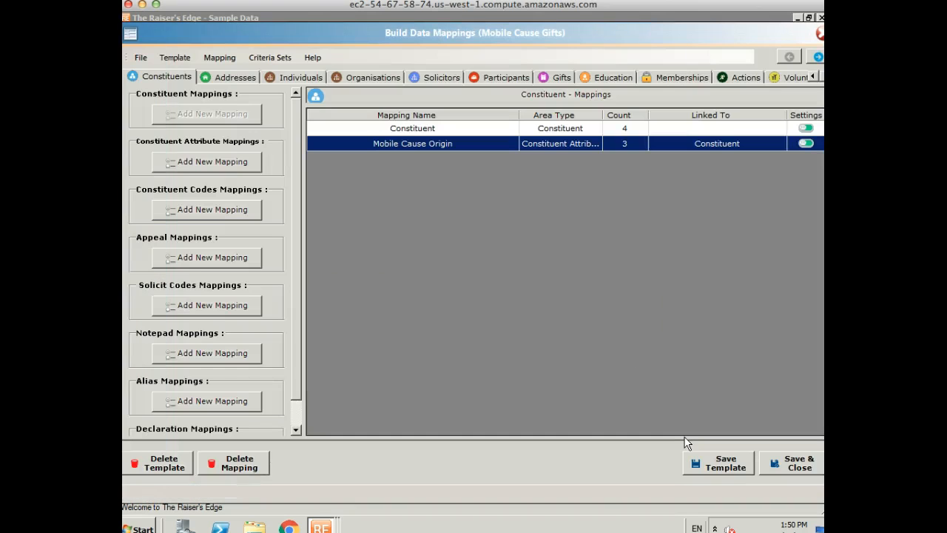
{"action": "left_click", "coordinate": [237, 76]}
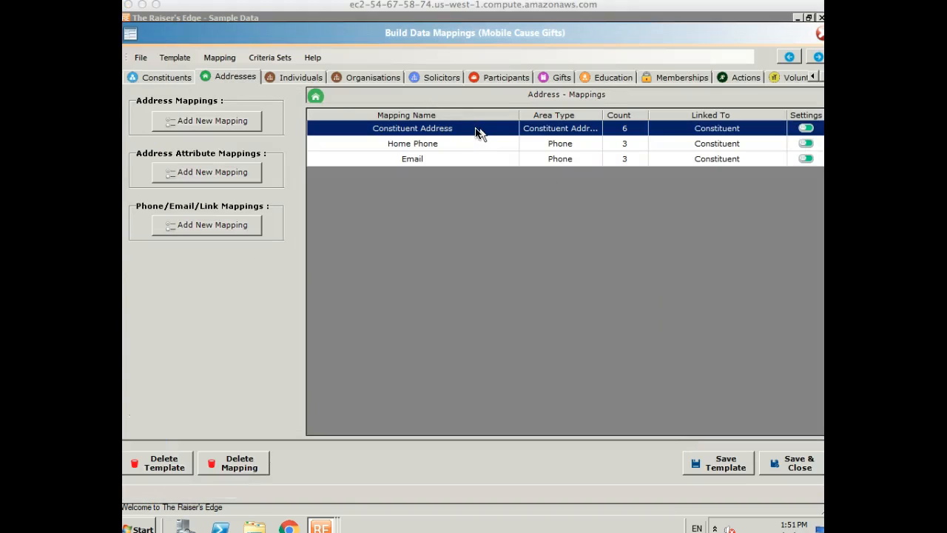
{"action": "left_click", "coordinate": [475, 132]}
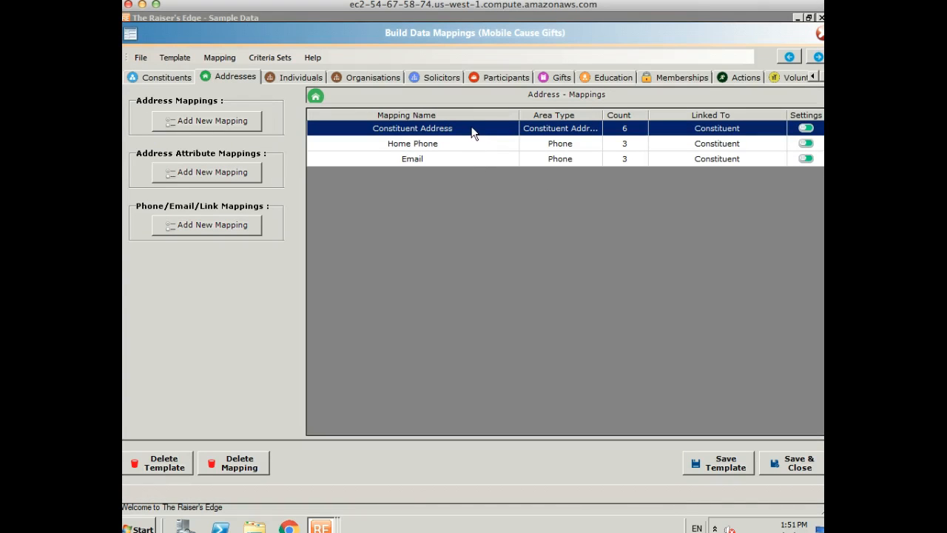
{"action": "double_click", "coordinate": [471, 132]}
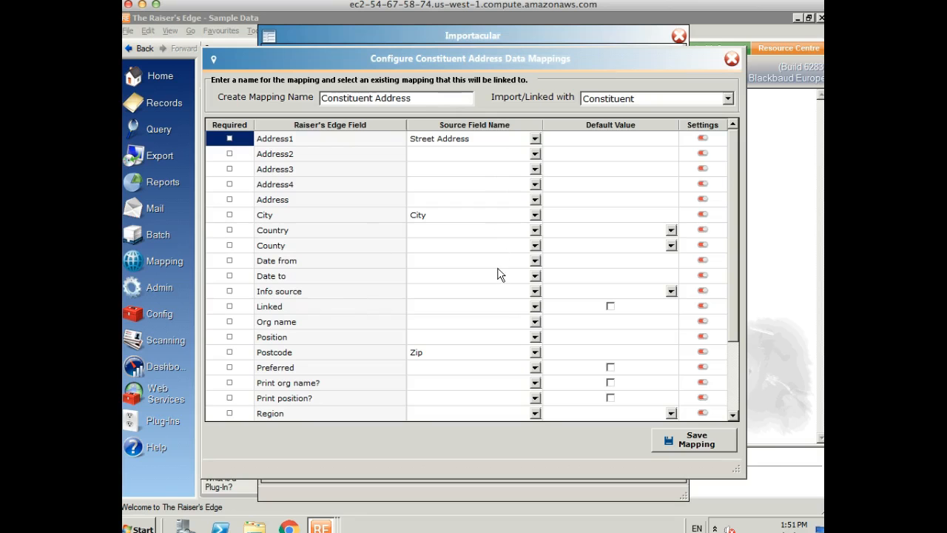
{"action": "left_click", "coordinate": [695, 441]}
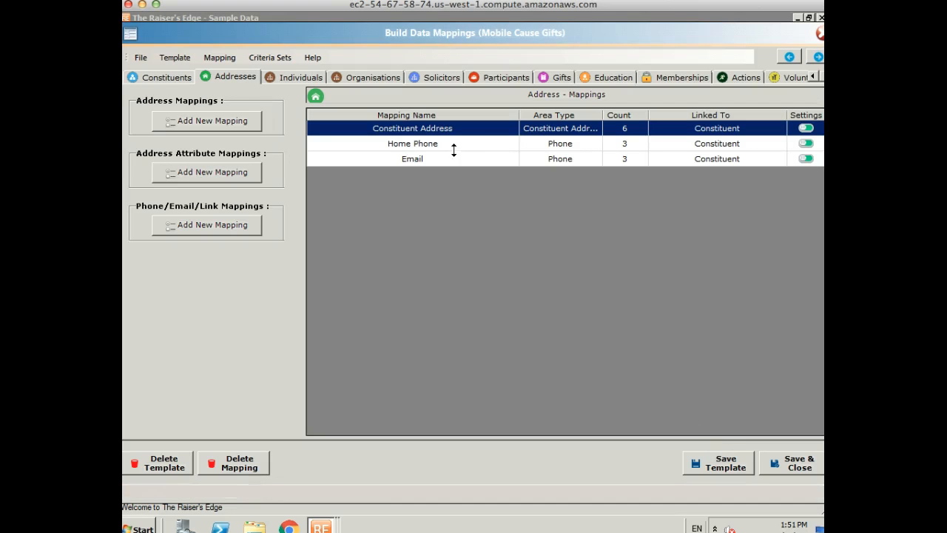
Review the Gift mapping's source fields and default values, and save and close the mapping template
{"action": "left_click", "coordinate": [556, 79]}
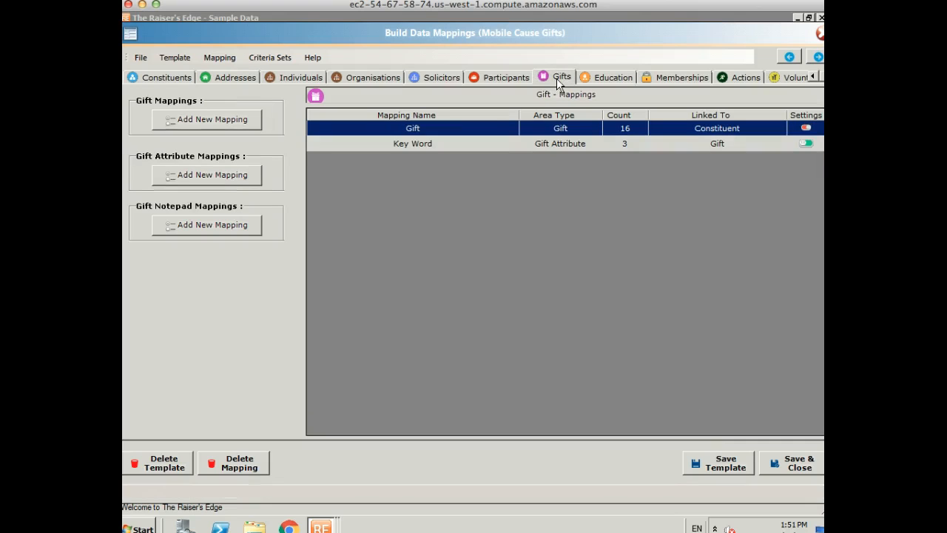
{"action": "double_click", "coordinate": [486, 137]}
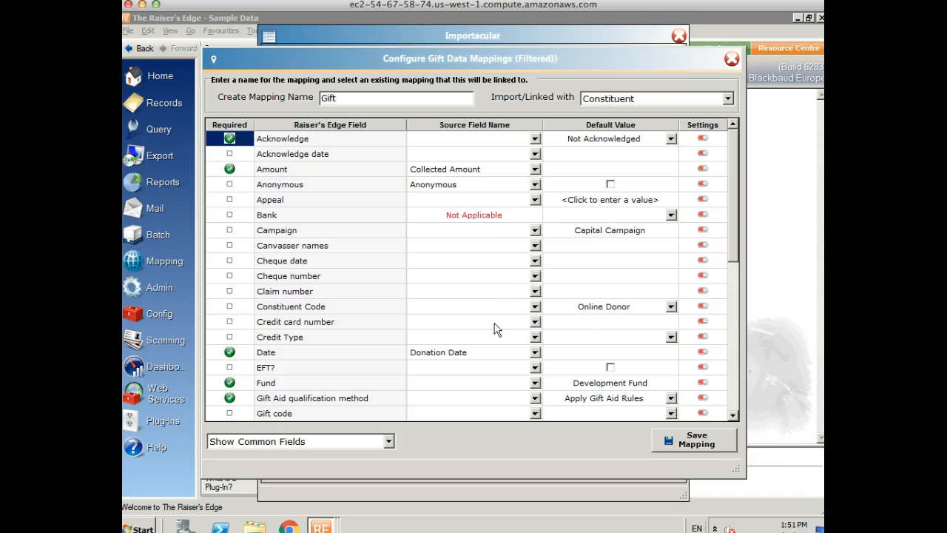
{"action": "left_click", "coordinate": [732, 405]}
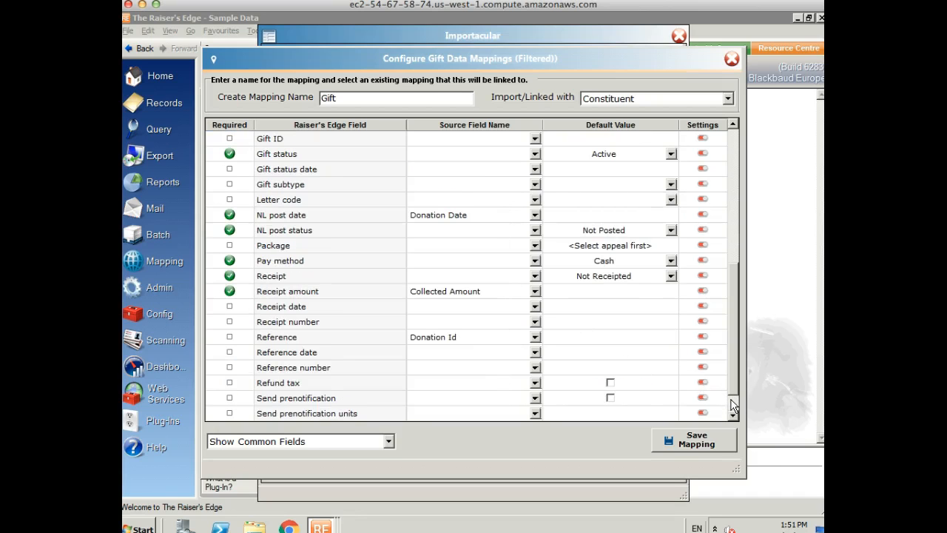
{"action": "left_click", "coordinate": [732, 405]}
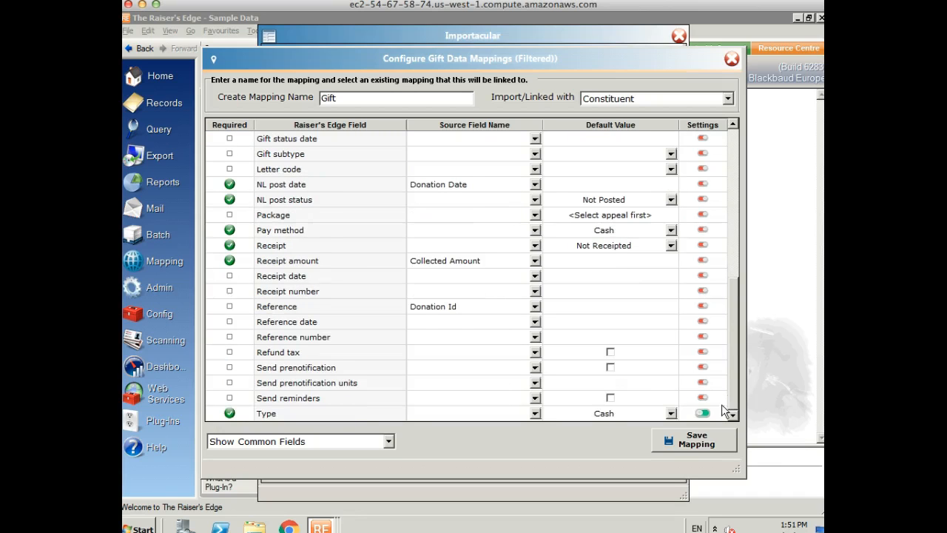
{"action": "left_click", "coordinate": [701, 433]}
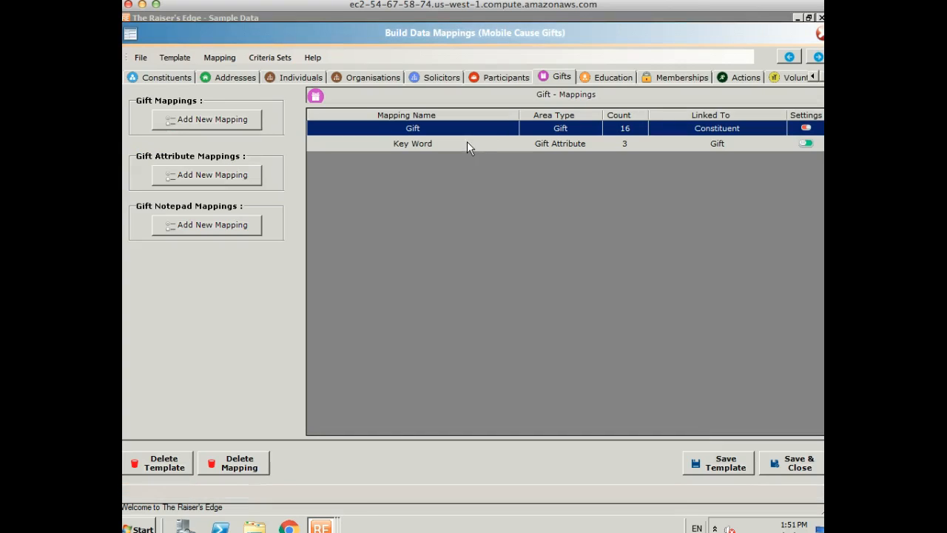
{"action": "left_click", "coordinate": [781, 463]}
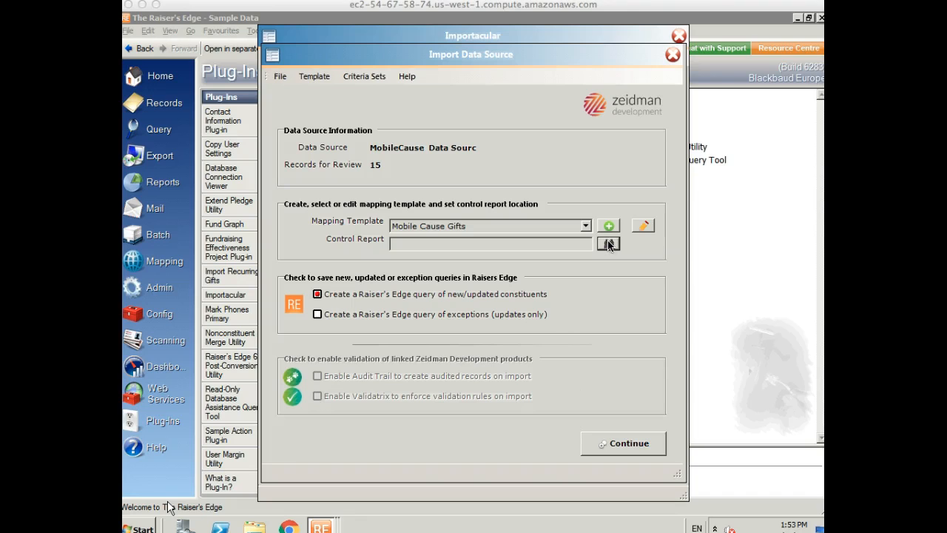
Set the control report to CR Importacular.xlsx on the Desktop, replacing the existing file, and continue to the data review
{"action": "left_click", "coordinate": [609, 246]}
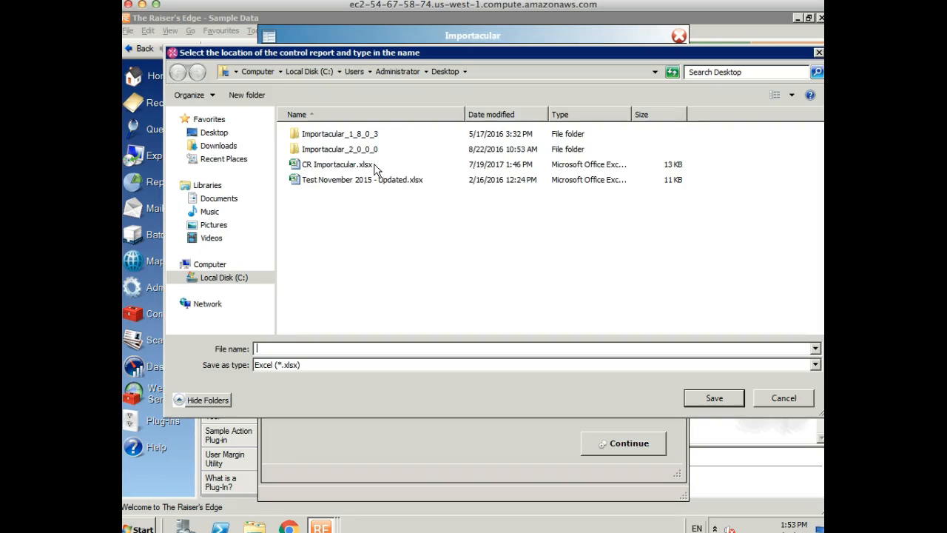
{"action": "double_click", "coordinate": [374, 166]}
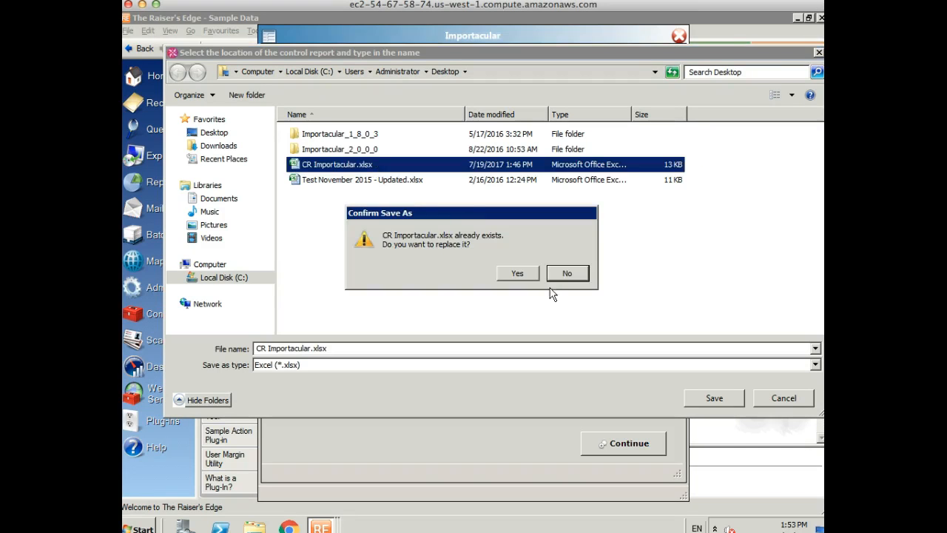
{"action": "left_click", "coordinate": [523, 275]}
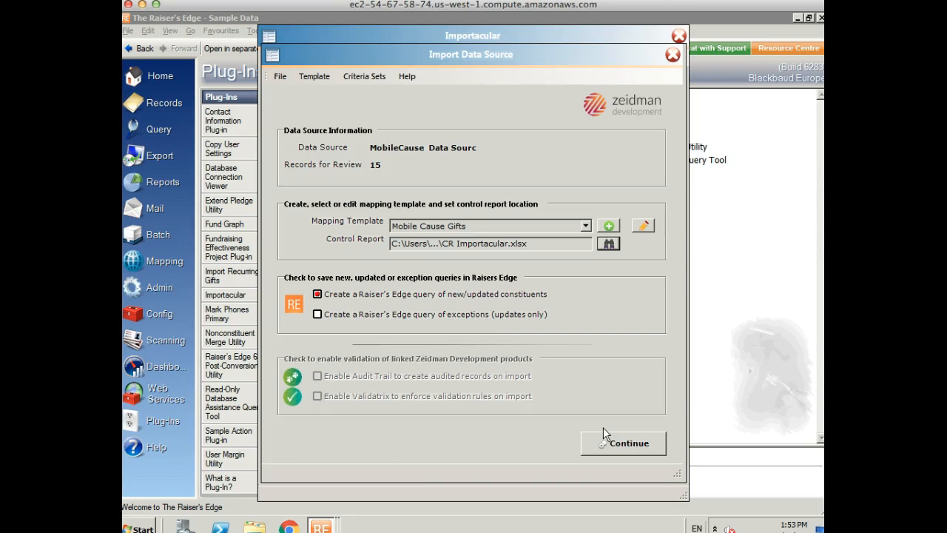
{"action": "left_click", "coordinate": [627, 444]}
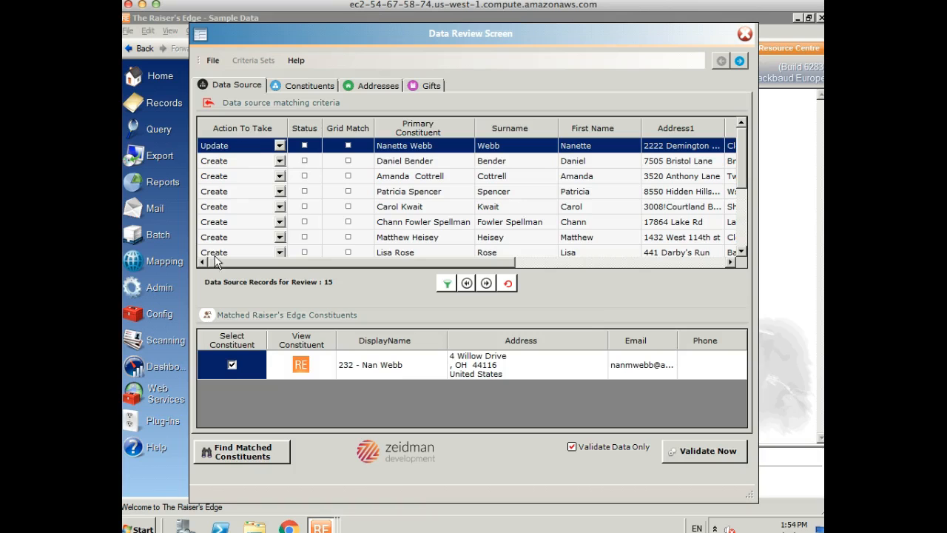
Check the match quality of the retrieved records against existing constituents in the data review grid
{"action": "left_click", "coordinate": [721, 262]}
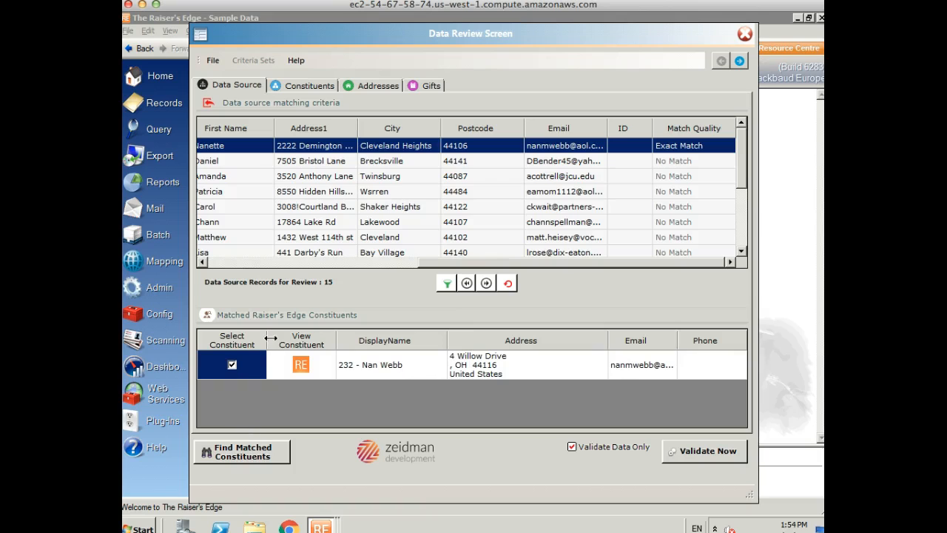
{"action": "left_click", "coordinate": [214, 263]}
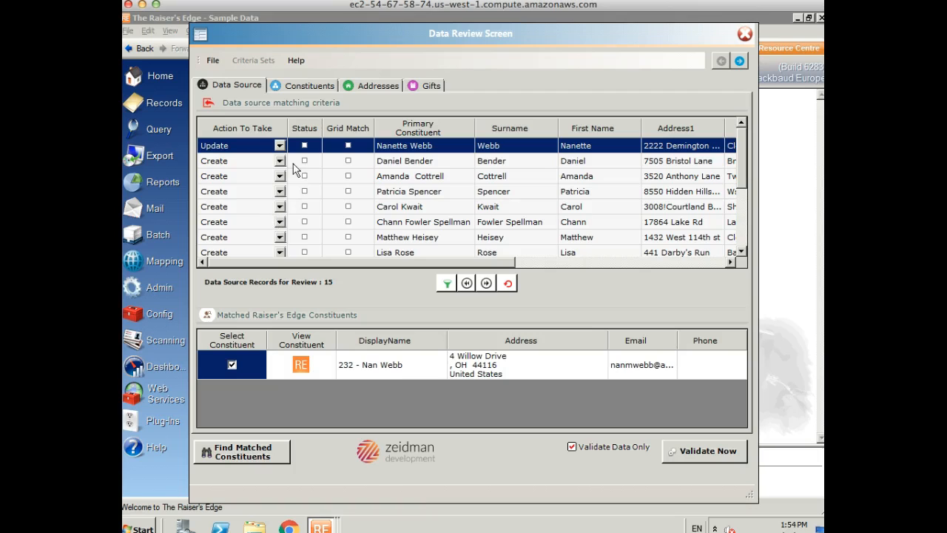
Hyphenate the two-part surname of the sixth constituent in the data review's constituent breakdown
{"action": "left_click", "coordinate": [297, 85]}
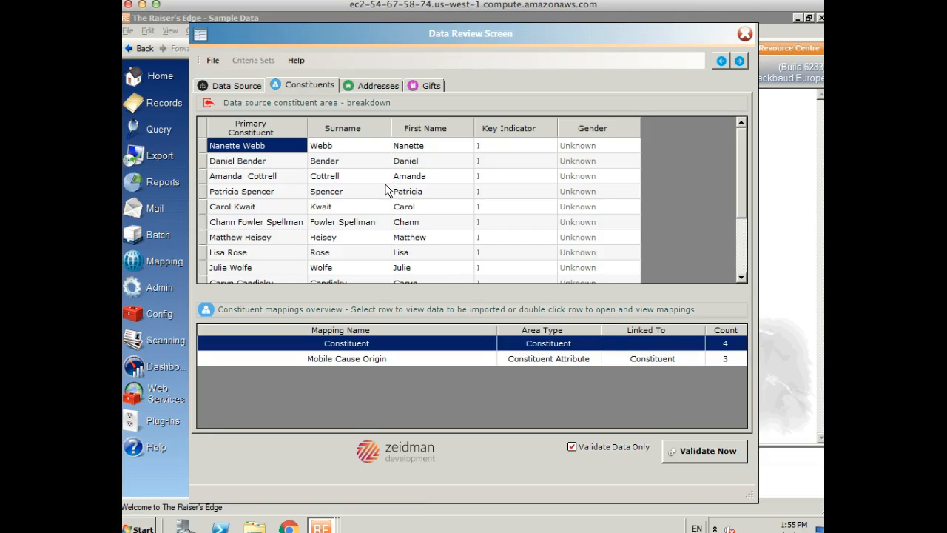
{"action": "left_click", "coordinate": [341, 224]}
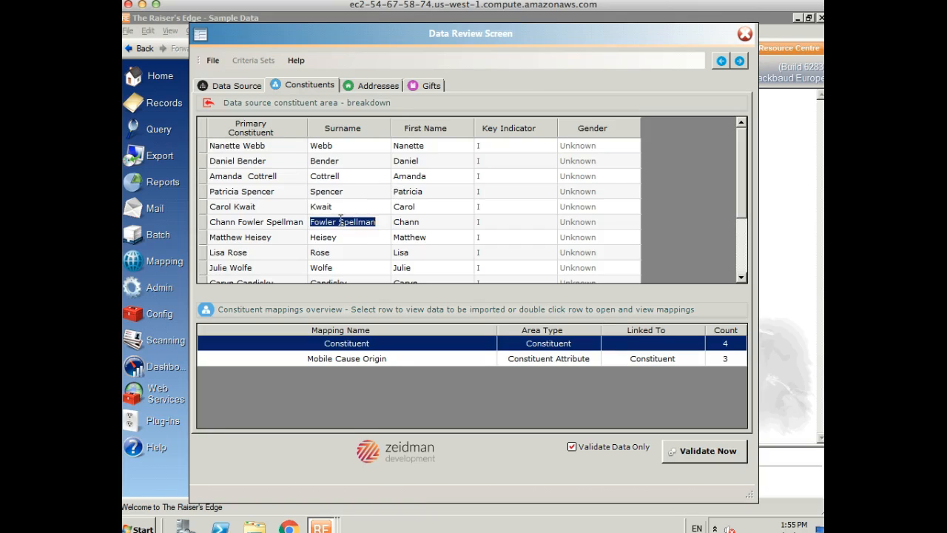
{"action": "left_click", "coordinate": [341, 223]}
{"action": "type", "text": "-"}
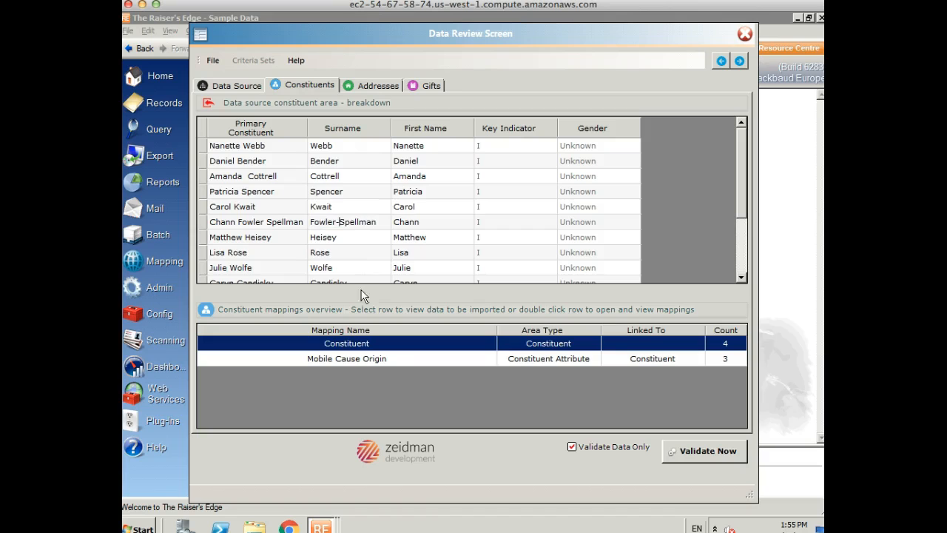
Review the incoming data for Mobile Cause Origin, Constituent Address, Home Phone, Email, Gift and Key Word
{"action": "left_click", "coordinate": [358, 359]}
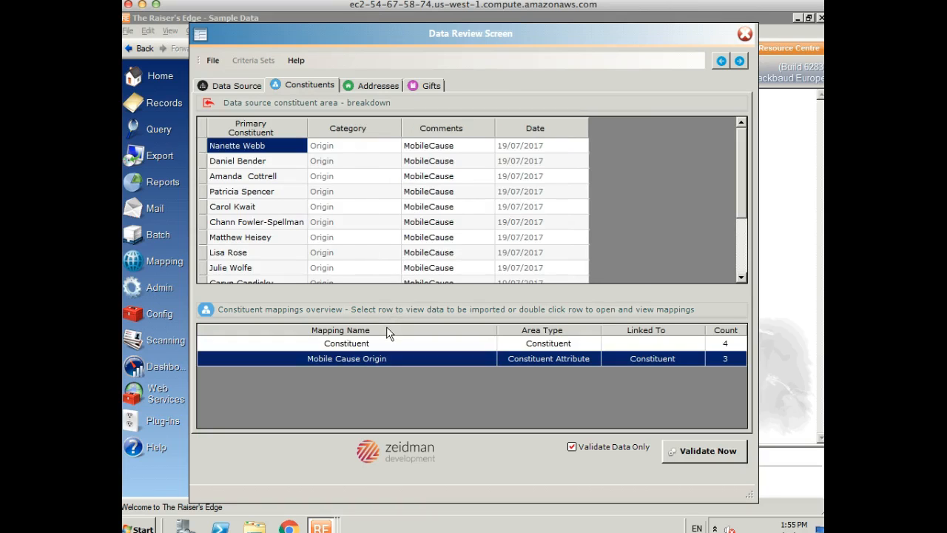
{"action": "left_click", "coordinate": [368, 85]}
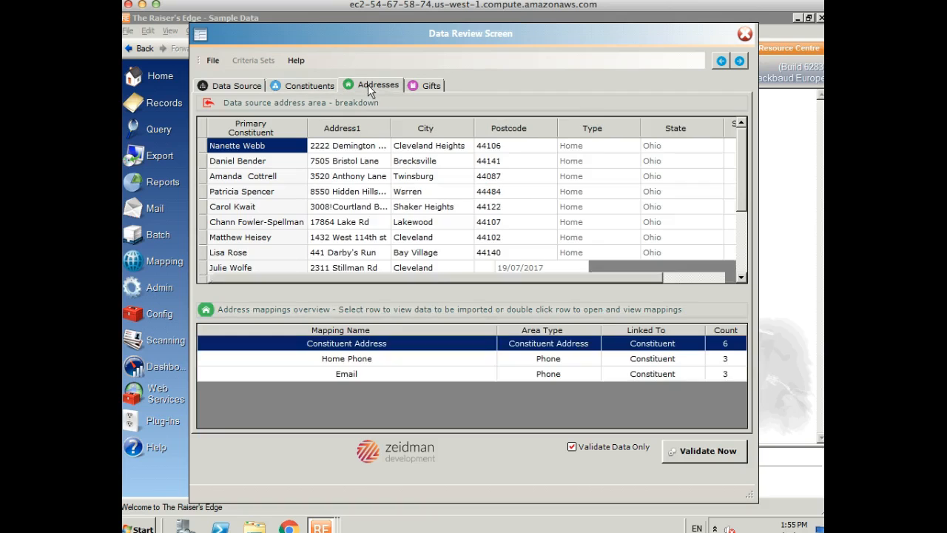
{"action": "left_click", "coordinate": [425, 362]}
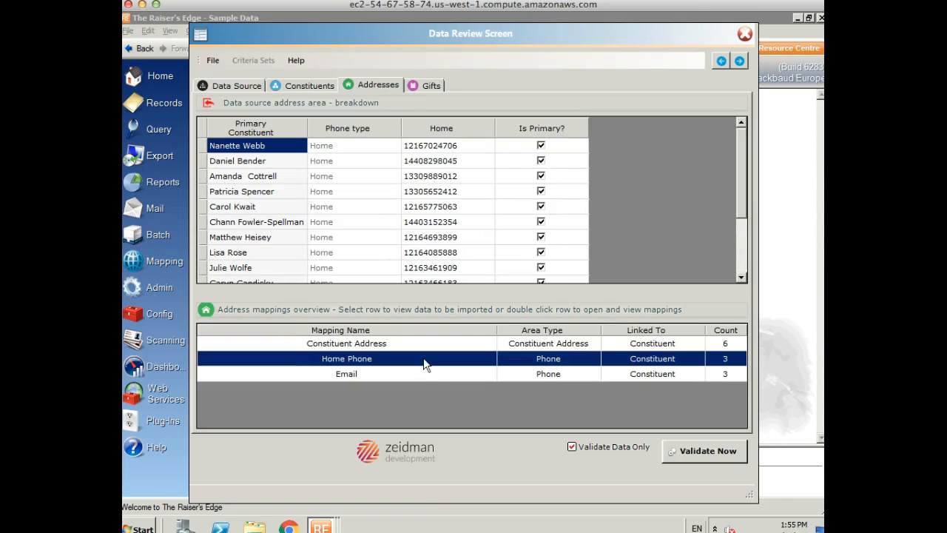
{"action": "left_click", "coordinate": [418, 375]}
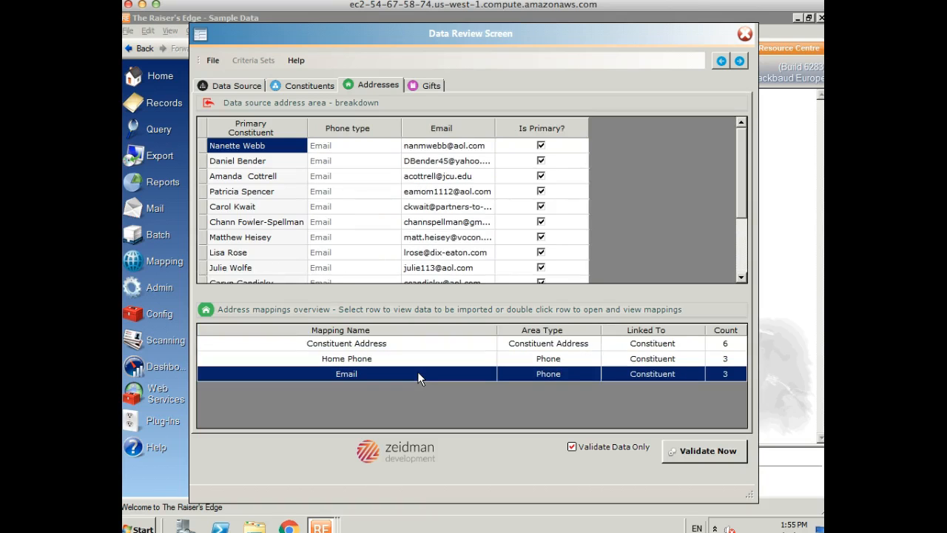
{"action": "left_click", "coordinate": [426, 86]}
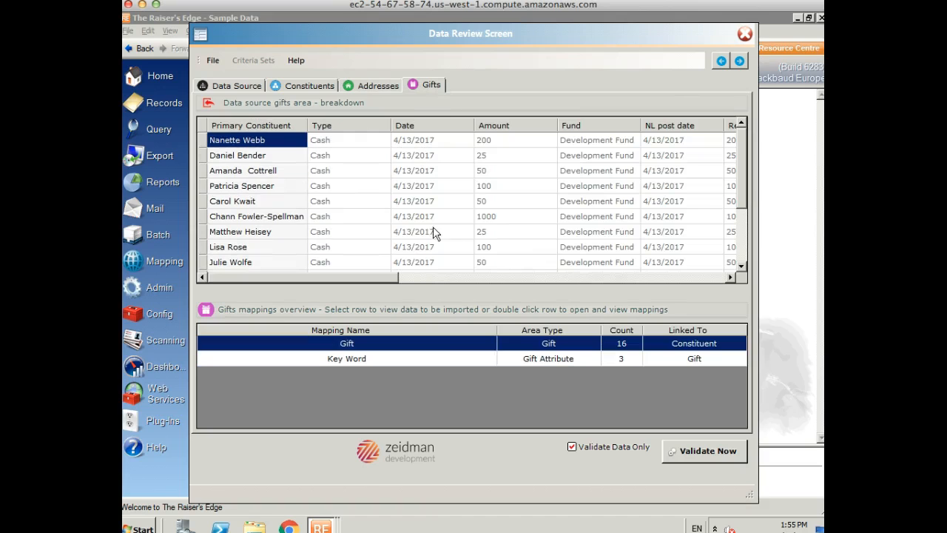
{"action": "left_click", "coordinate": [427, 358]}
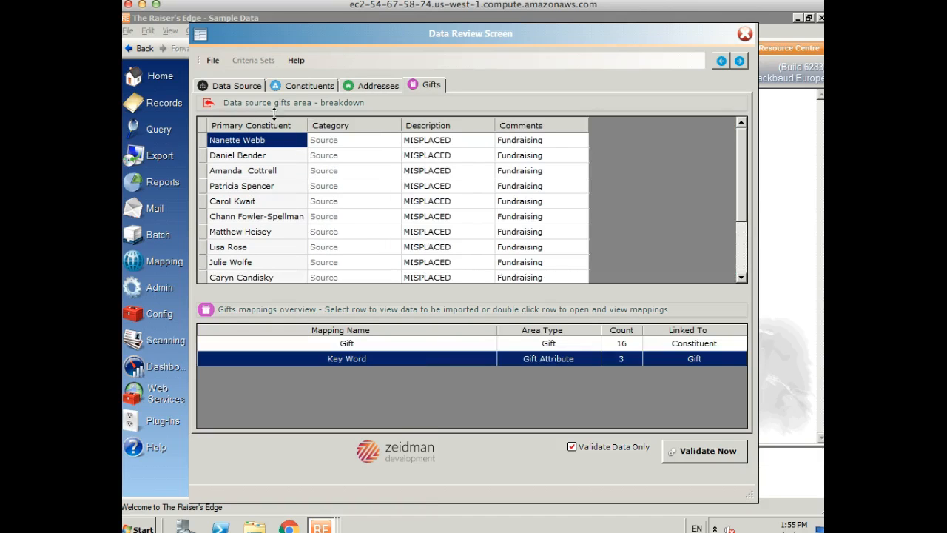
Validate the data source records without importing, and set the action of both exception rows to Ignore
{"action": "left_click", "coordinate": [232, 81]}
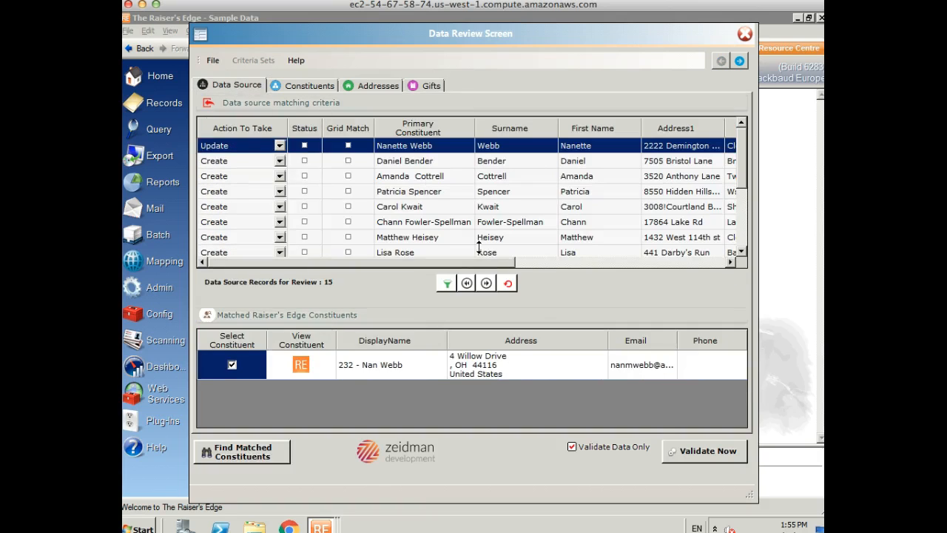
{"action": "left_click", "coordinate": [695, 453]}
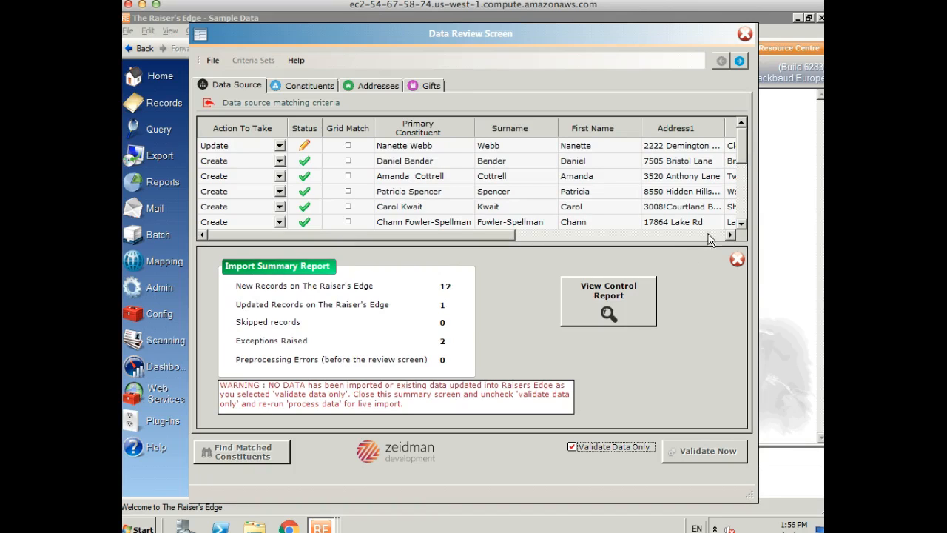
{"action": "left_click", "coordinate": [740, 216]}
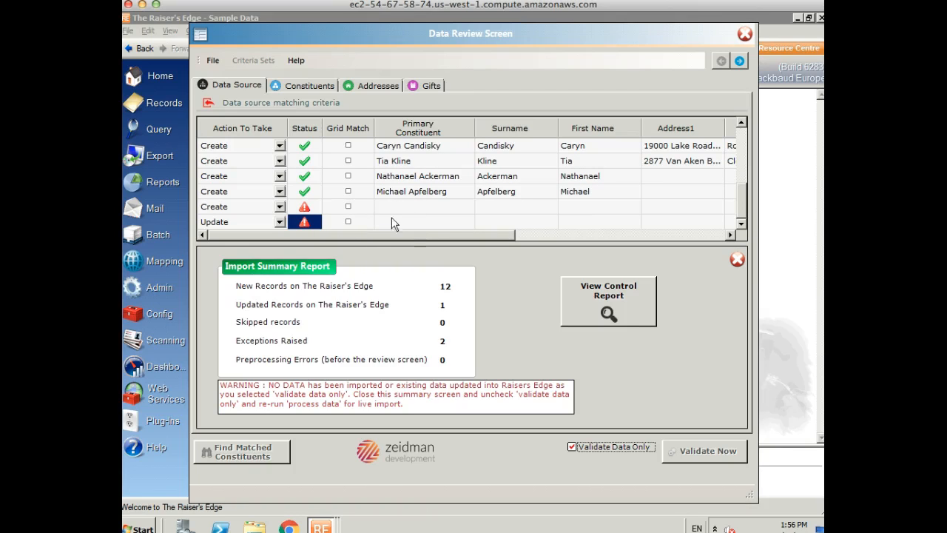
{"action": "left_click", "coordinate": [279, 209]}
{"action": "left_click", "coordinate": [279, 207]}
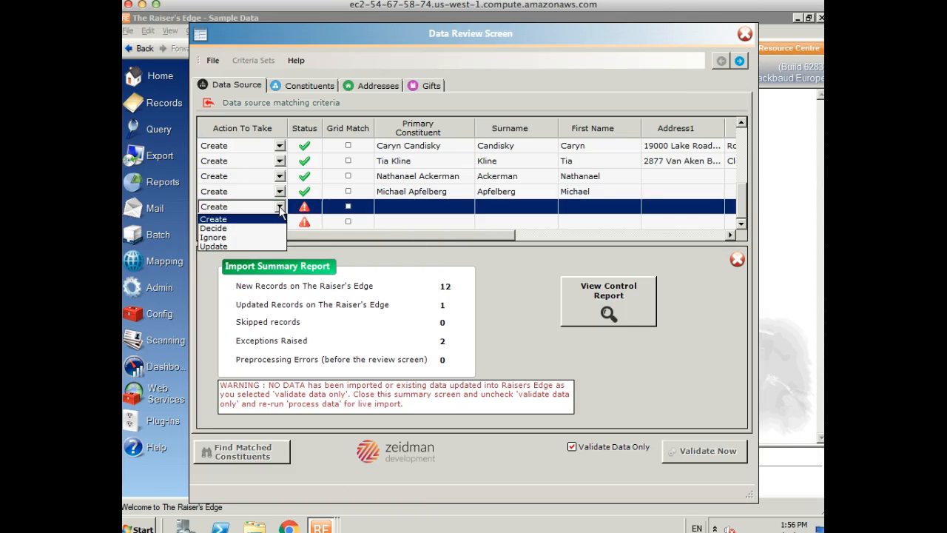
{"action": "left_click", "coordinate": [247, 236]}
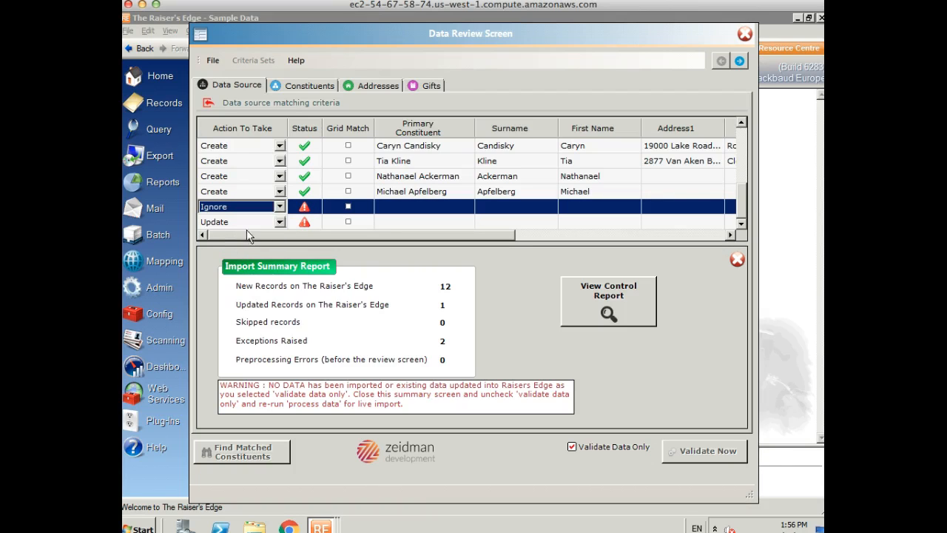
{"action": "left_click", "coordinate": [280, 222]}
{"action": "left_click", "coordinate": [280, 222]}
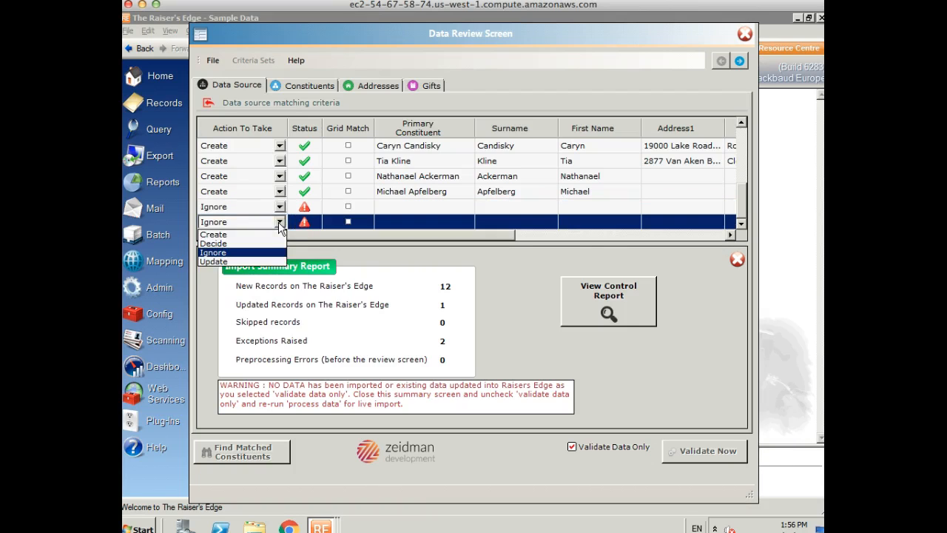
{"action": "left_click", "coordinate": [280, 222]}
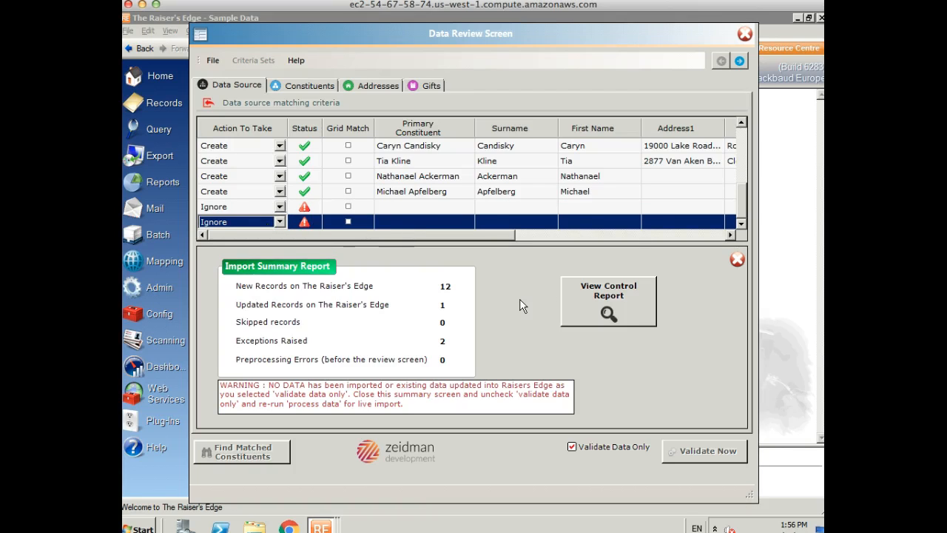
Run the live import with Validate Data Only turned off, and save its static query under the person's first name followed by "MobileCause Import"
{"action": "left_click", "coordinate": [737, 261]}
{"action": "left_click", "coordinate": [571, 448]}
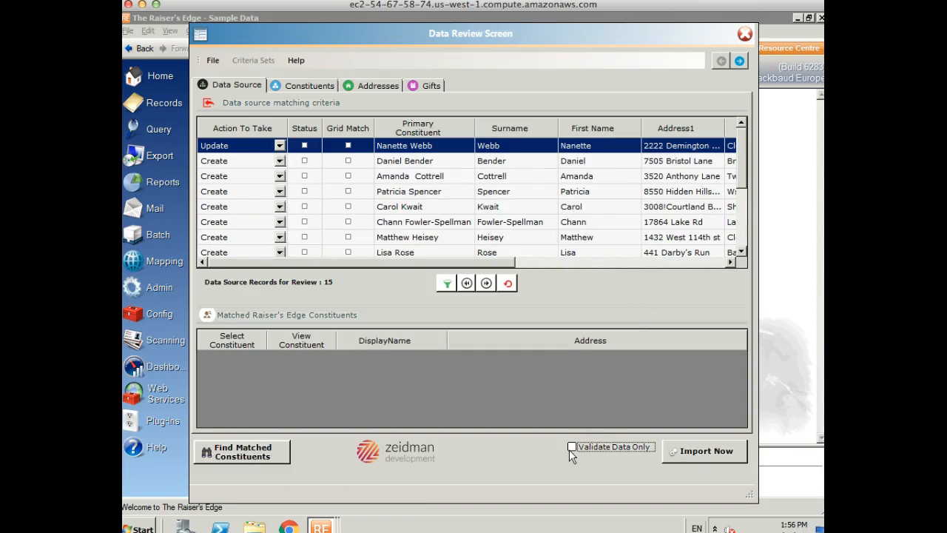
{"action": "left_click", "coordinate": [695, 452]}
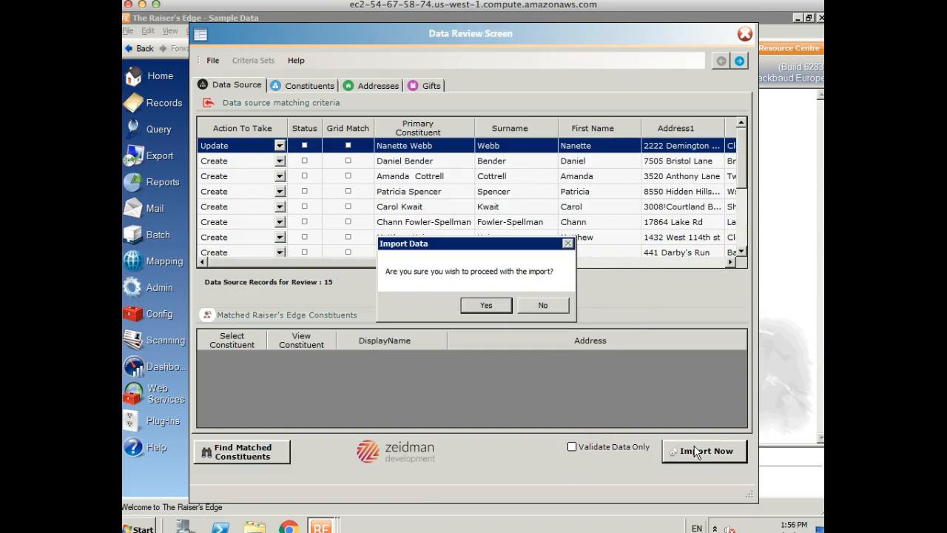
{"action": "left_click", "coordinate": [486, 306]}
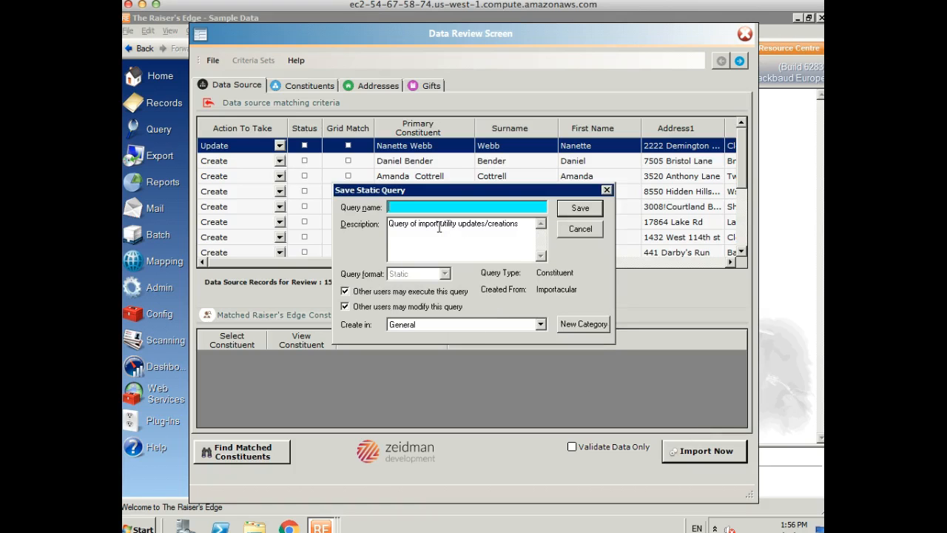
{"action": "type", "text": "Kimberly MobileCause Import"}
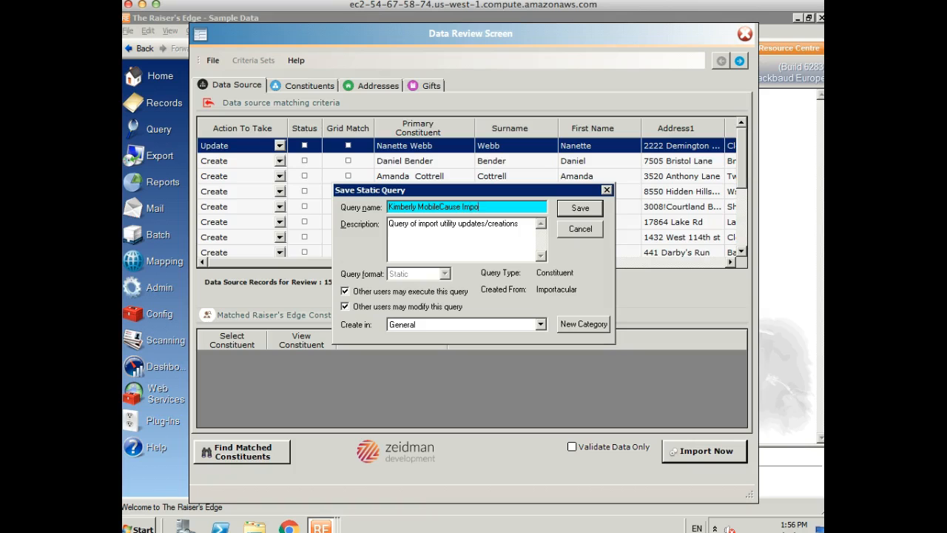
{"action": "left_click", "coordinate": [576, 209]}
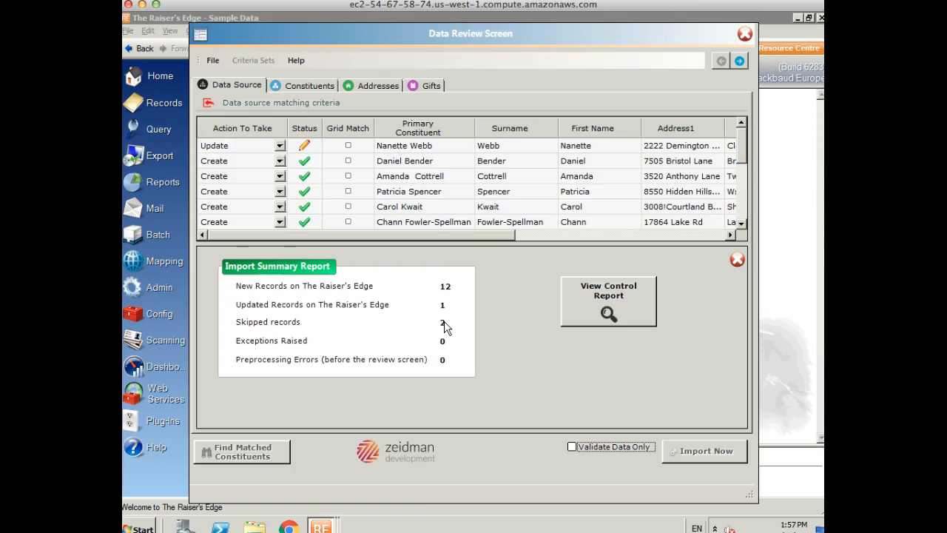
Dismiss the import summary and exit the data review, Import Data Source and Importacular windows
{"action": "left_click", "coordinate": [737, 259]}
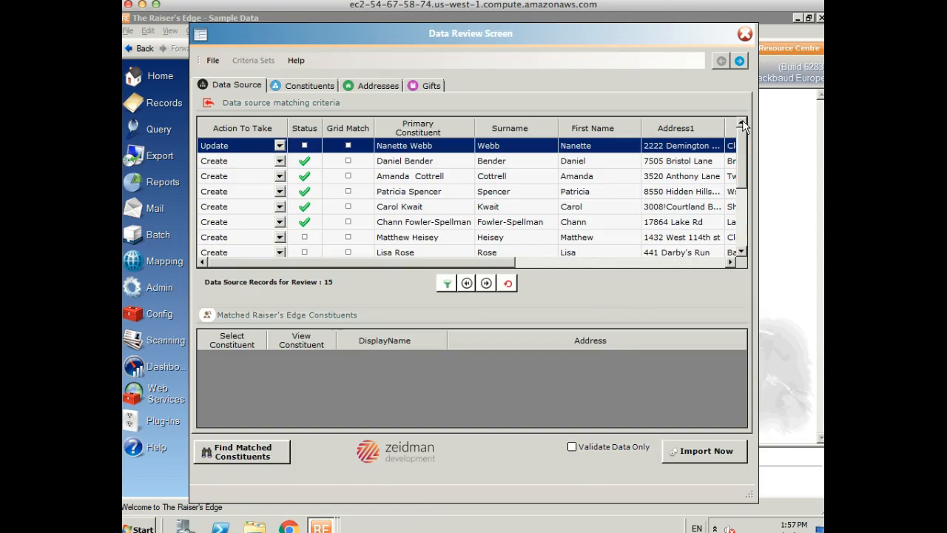
{"action": "left_click", "coordinate": [744, 33]}
{"action": "left_click", "coordinate": [673, 54]}
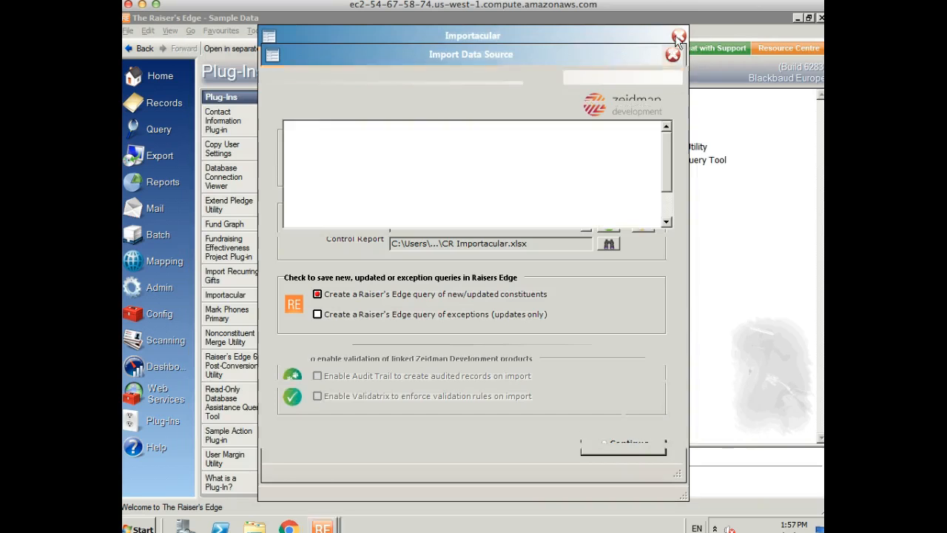
{"action": "left_click", "coordinate": [678, 35]}
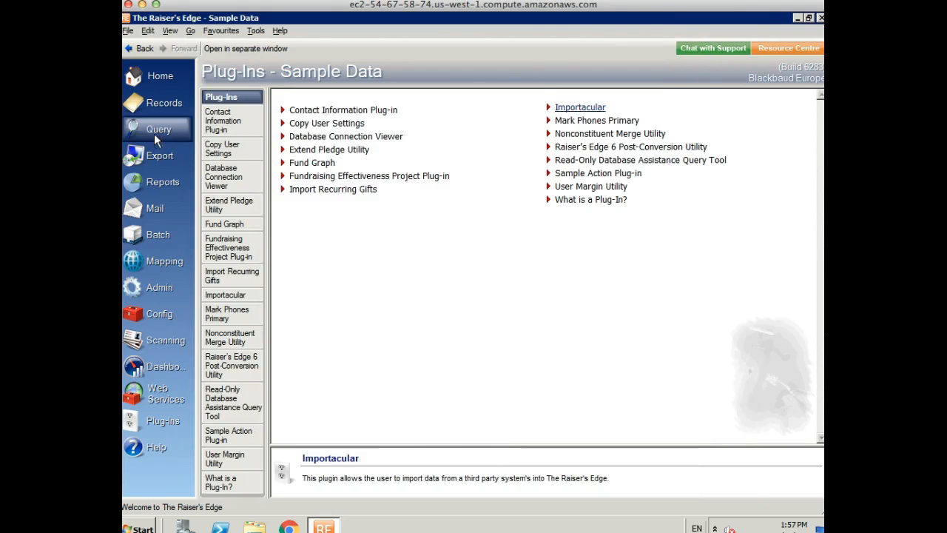
Open the newly saved MobileCause Import static query from the General query category
{"action": "left_click", "coordinate": [301, 188]}
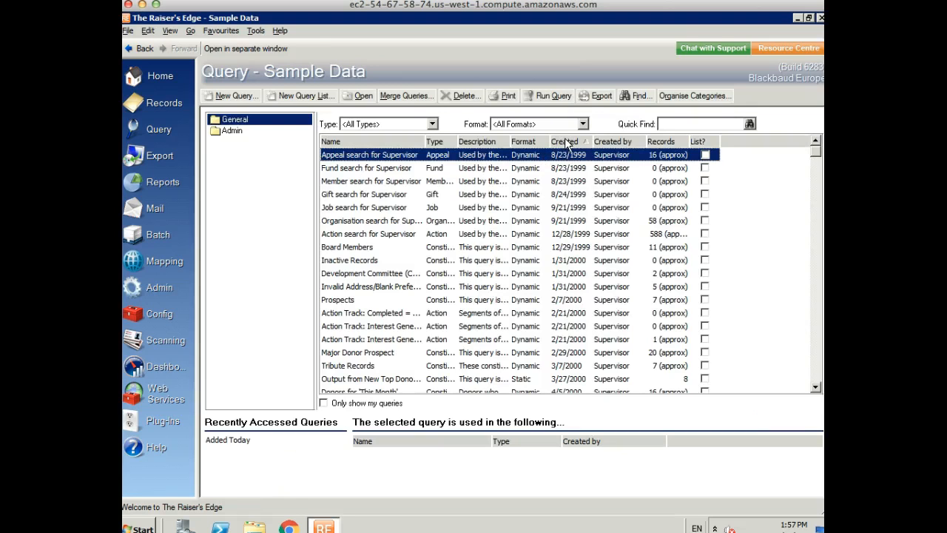
{"action": "left_click", "coordinate": [817, 385]}
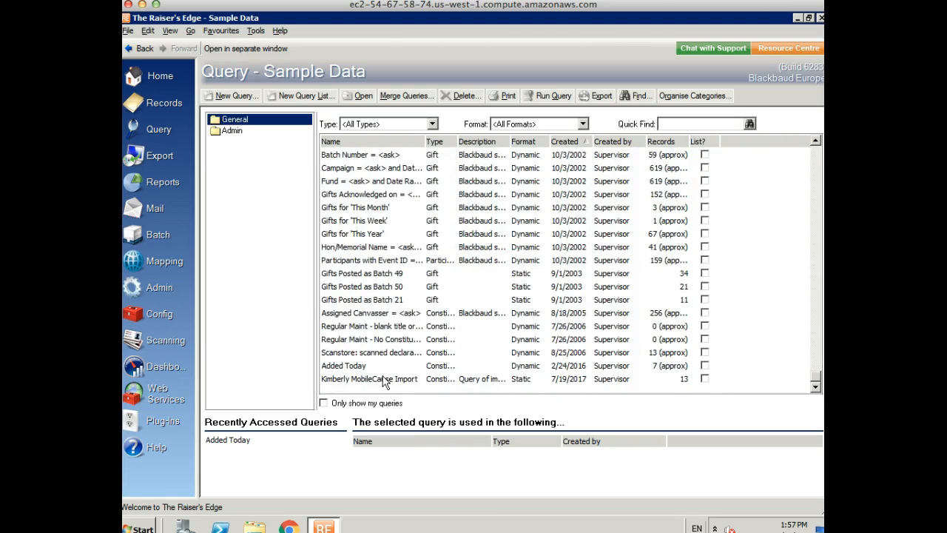
{"action": "double_click", "coordinate": [384, 380]}
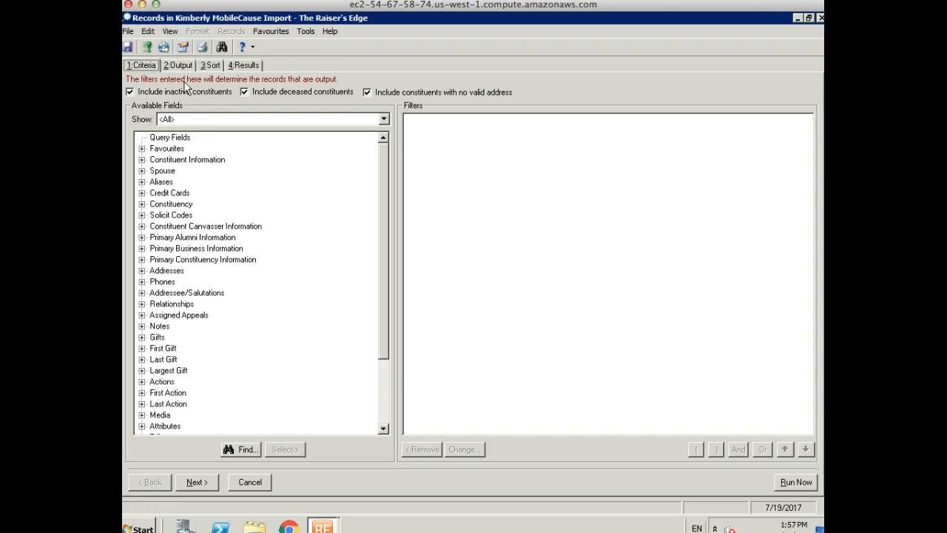
Add Constituent ID and First Name from Constituent Information as the query's output fields, and show the results
{"action": "left_click", "coordinate": [181, 66]}
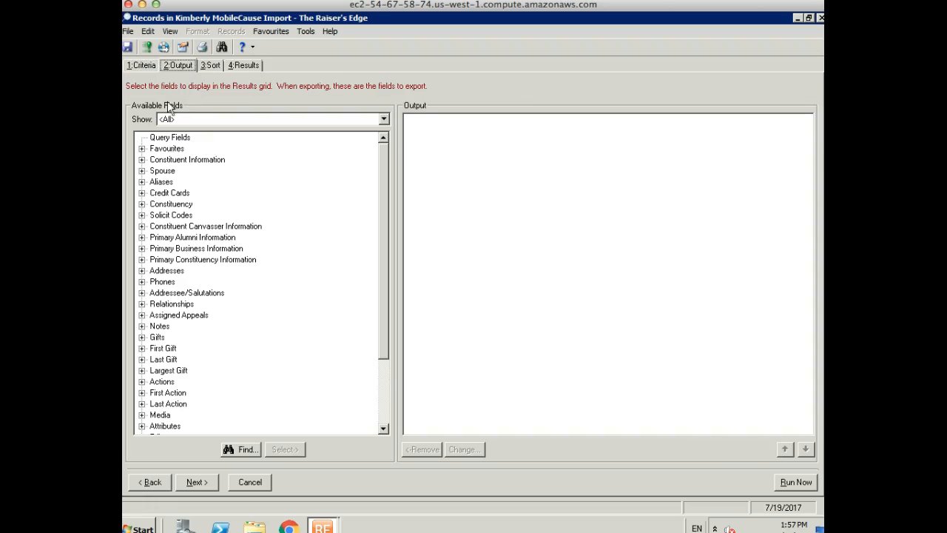
{"action": "left_click", "coordinate": [141, 159]}
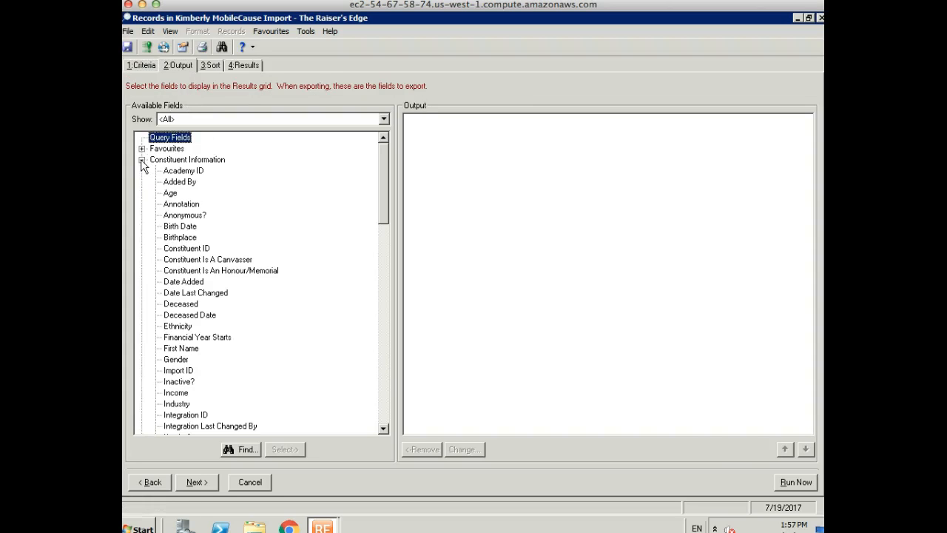
{"action": "double_click", "coordinate": [185, 249]}
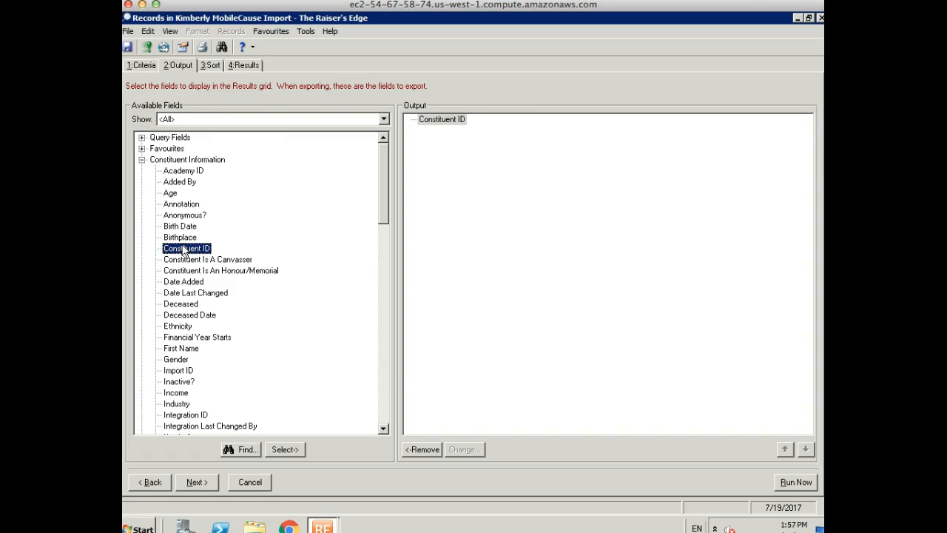
{"action": "double_click", "coordinate": [180, 348]}
{"action": "left_click", "coordinate": [243, 66]}
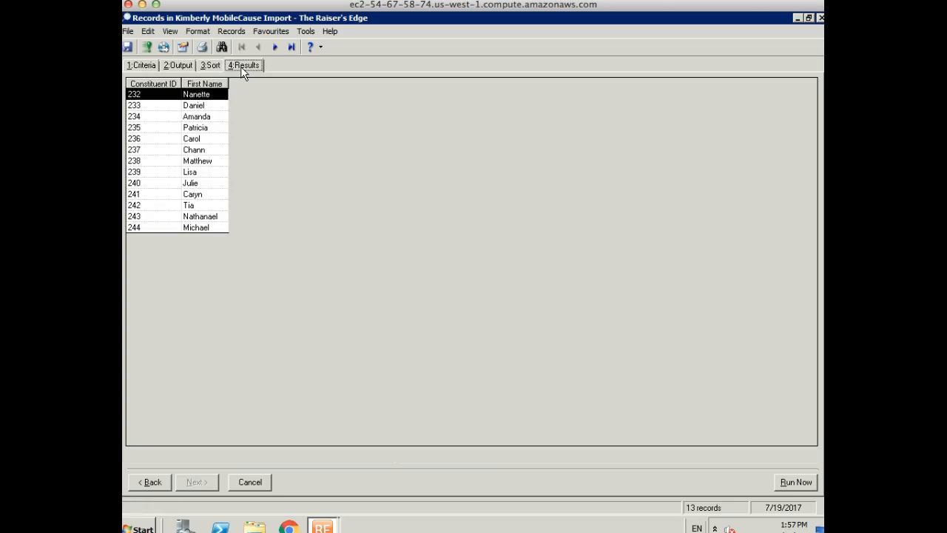
Review the addresses on the first constituent in the results, save and close the record, and exit the query without saving it
{"action": "double_click", "coordinate": [197, 94]}
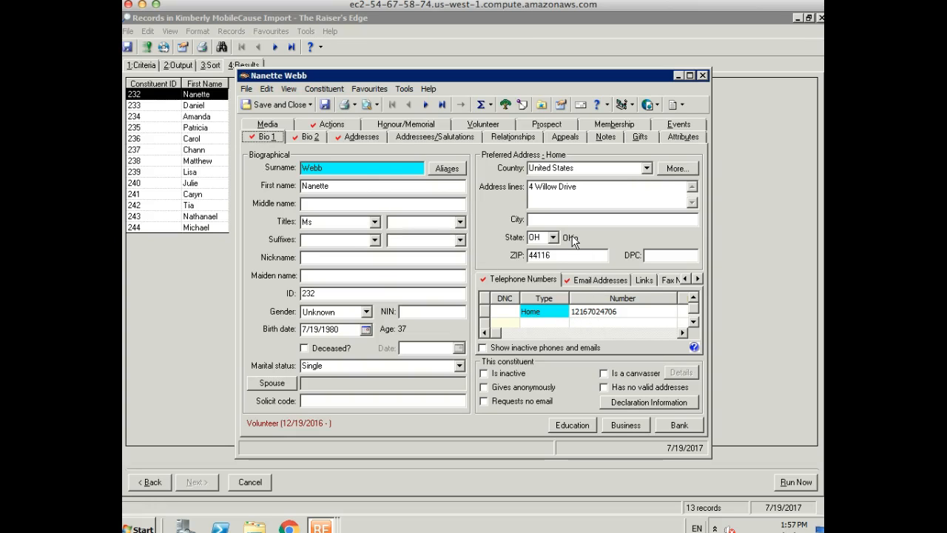
{"action": "left_click", "coordinate": [348, 139]}
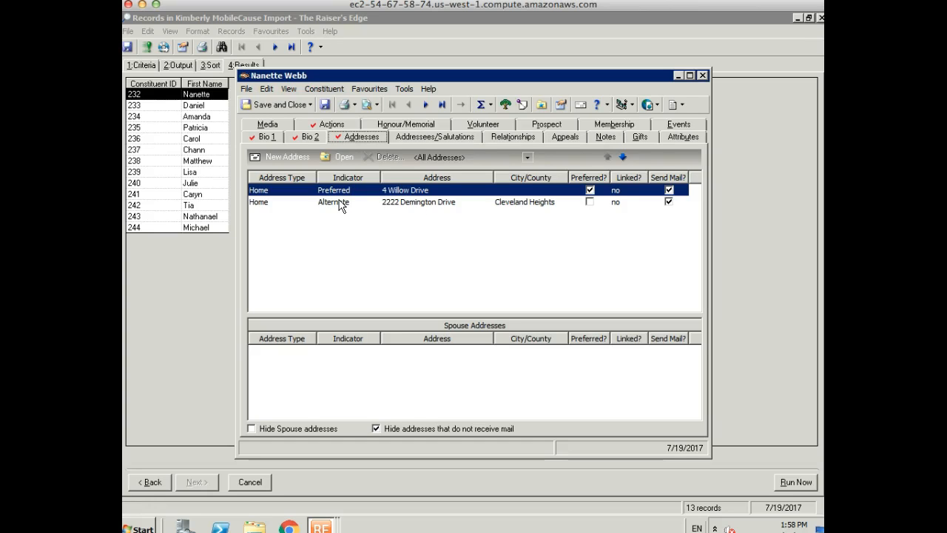
{"action": "left_click", "coordinate": [278, 107]}
{"action": "left_click", "coordinate": [520, 313]}
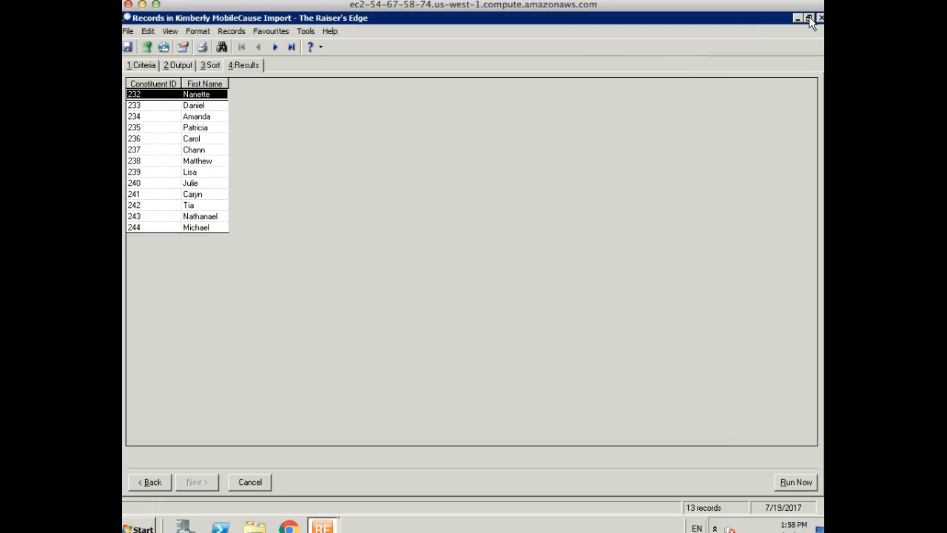
{"action": "left_click", "coordinate": [819, 18]}
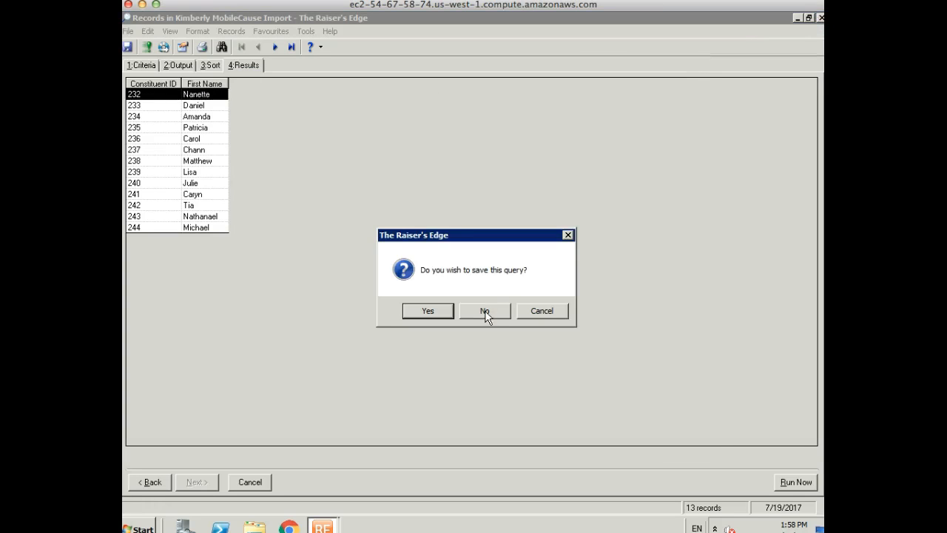
{"action": "left_click", "coordinate": [484, 312]}
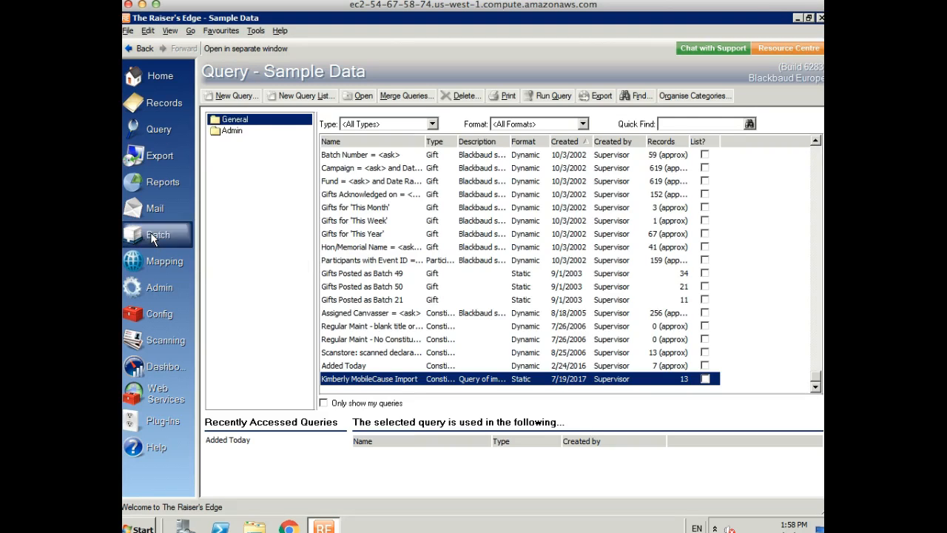
Open the Importacular MobileCause gift batch 73, commit it with no extra options selected, and dismiss the commit summary
{"action": "left_click", "coordinate": [153, 237]}
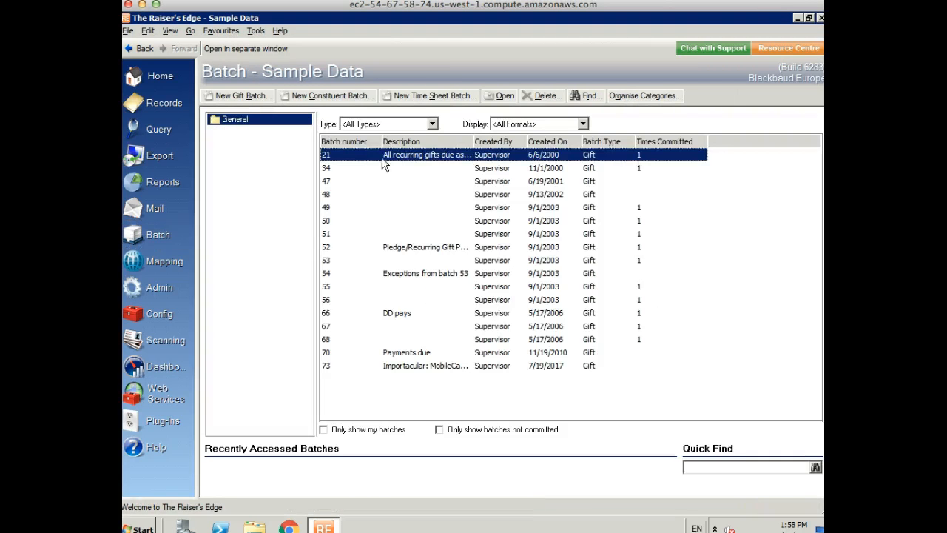
{"action": "left_click", "coordinate": [429, 366]}
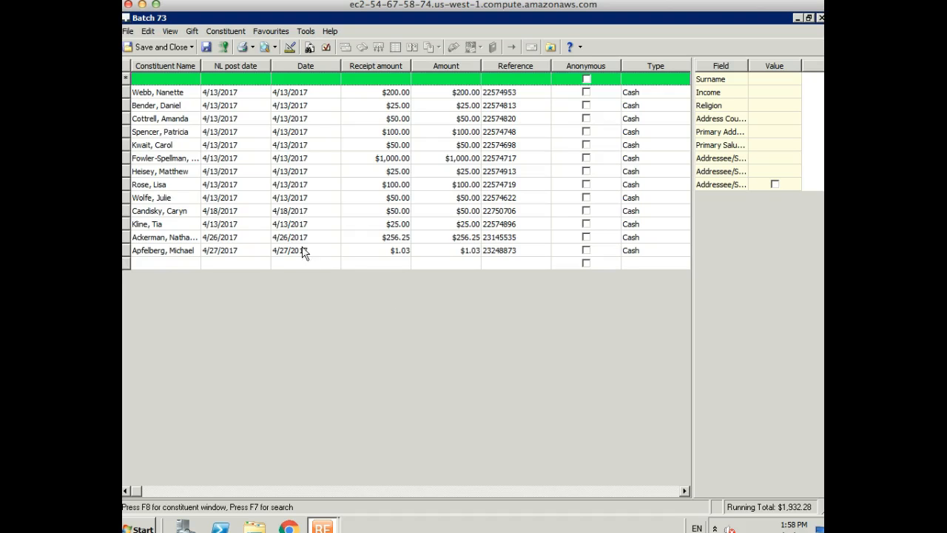
{"action": "left_click", "coordinate": [224, 48]}
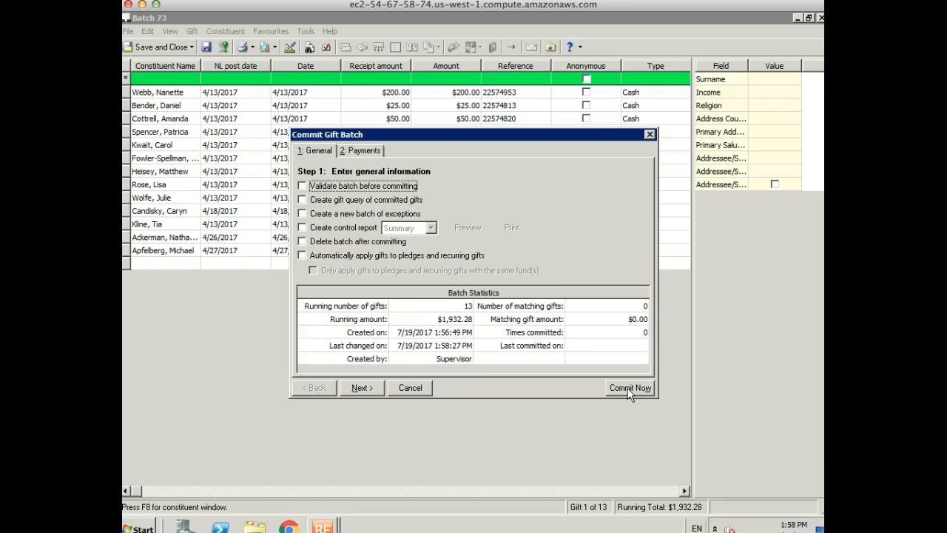
{"action": "left_click", "coordinate": [626, 388]}
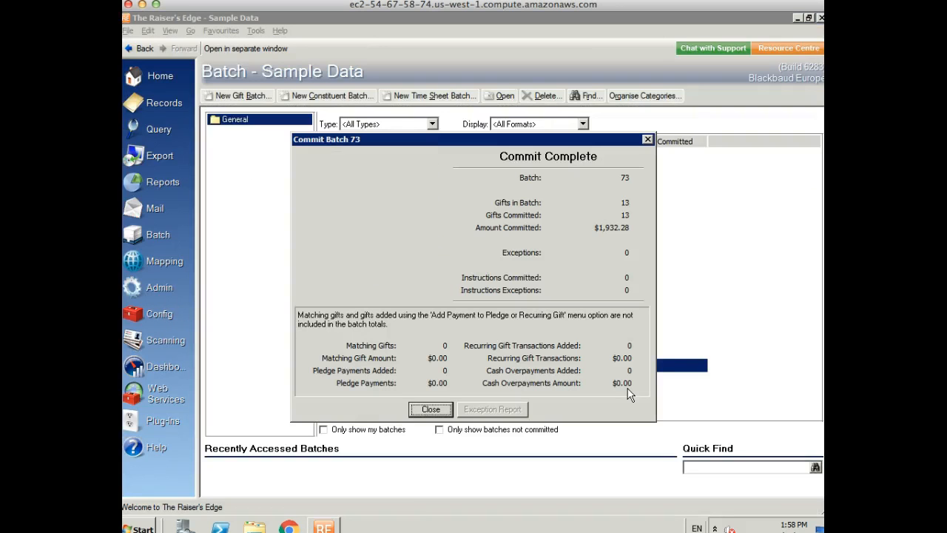
{"action": "left_click", "coordinate": [432, 409]}
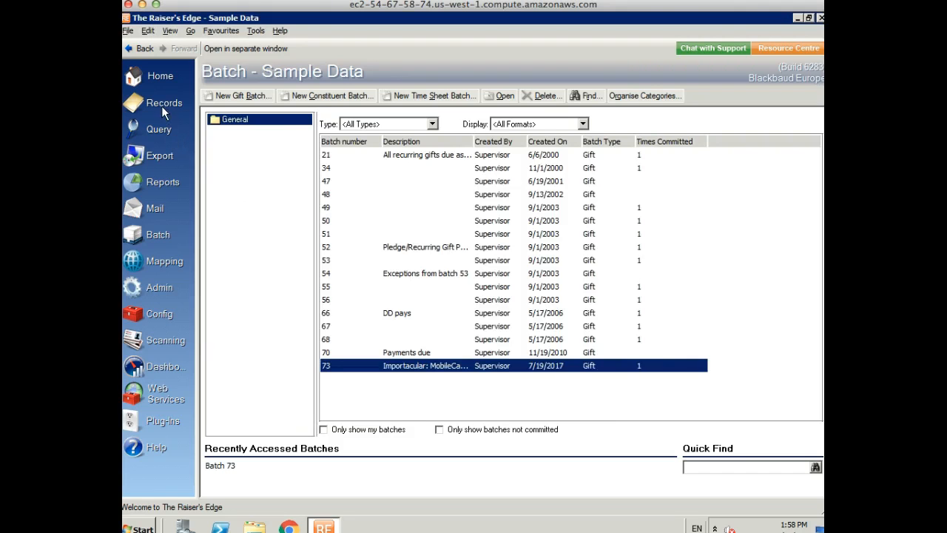
Reopen the first imported constituent from the recently accessed records, examine the committed cash gift and its attributes, and save and close both records
{"action": "left_click", "coordinate": [163, 104]}
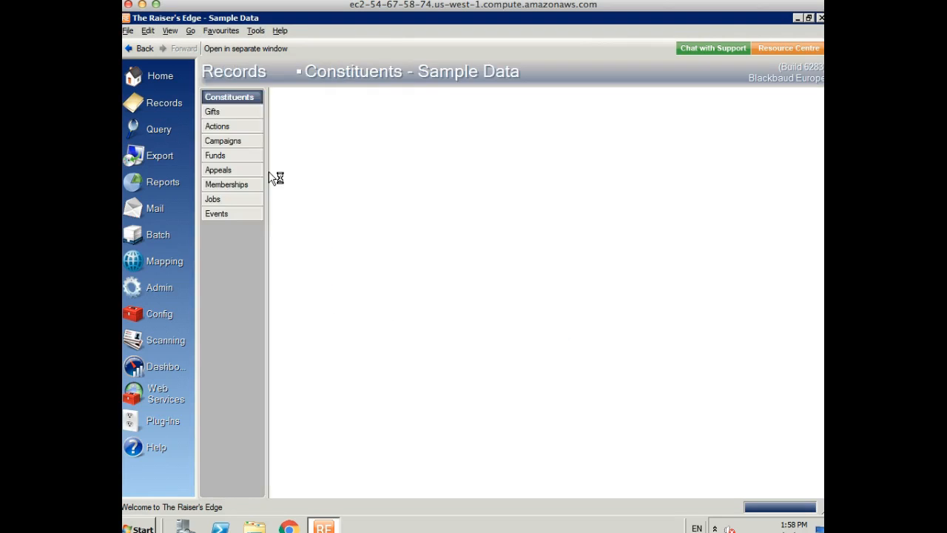
{"action": "left_click", "coordinate": [304, 227]}
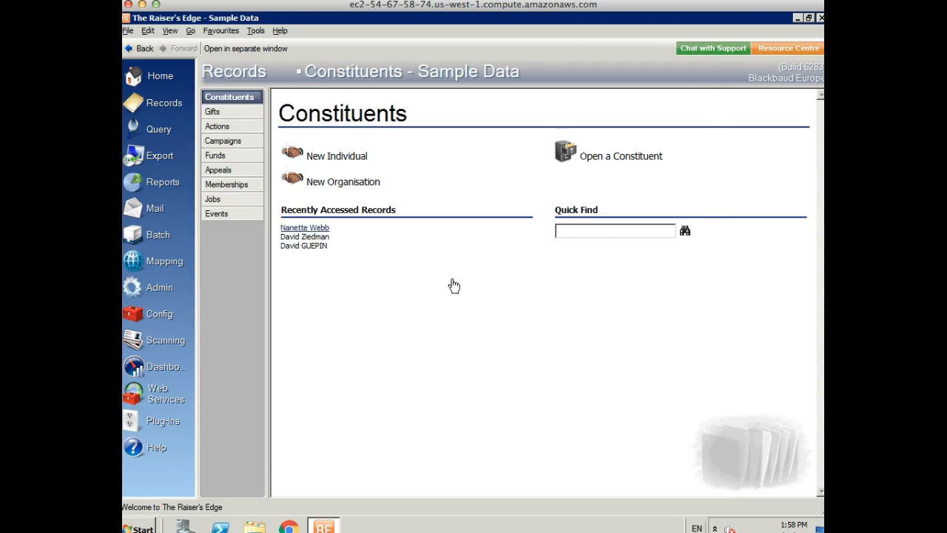
{"action": "left_click", "coordinate": [641, 139]}
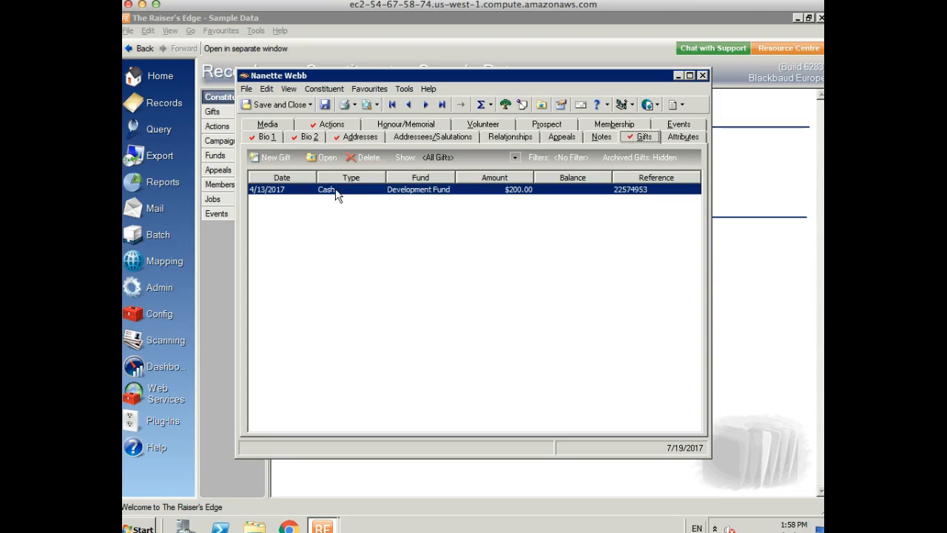
{"action": "double_click", "coordinate": [337, 191]}
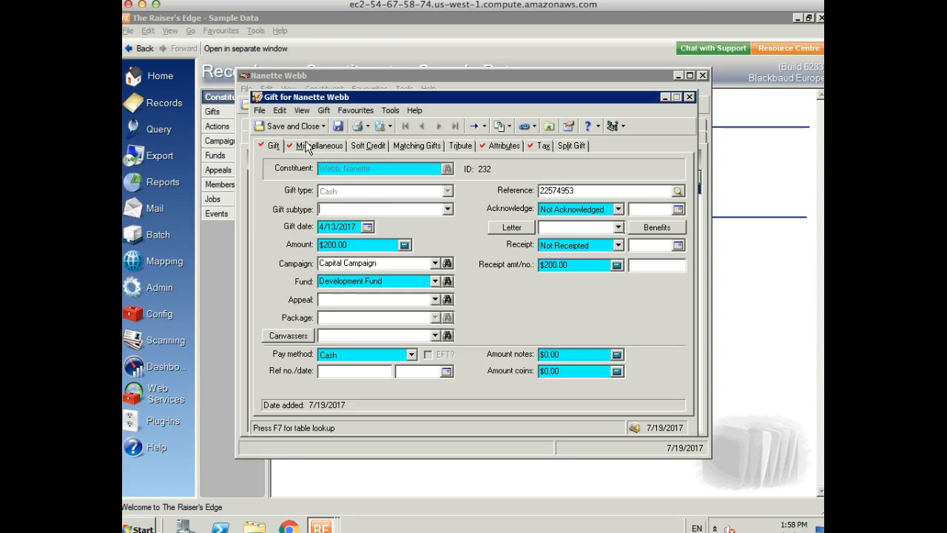
{"action": "left_click", "coordinate": [495, 146]}
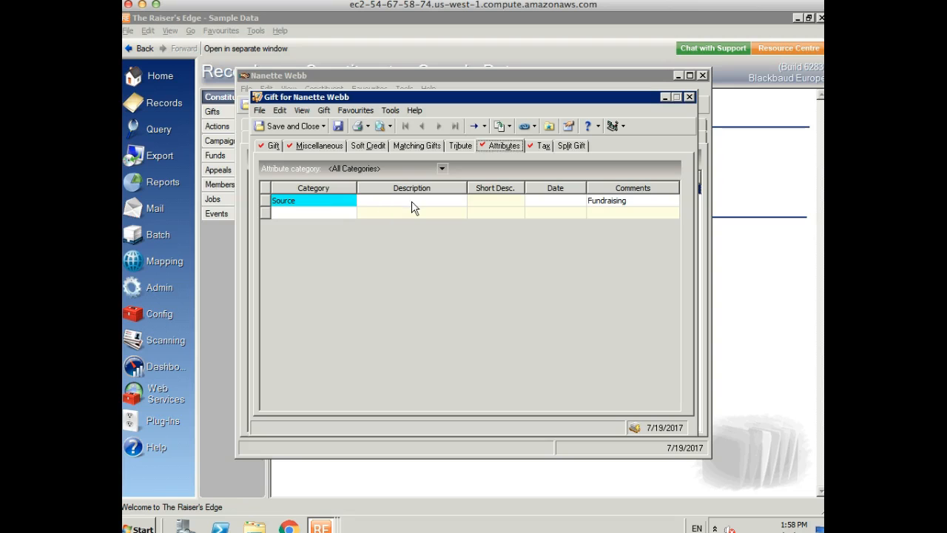
{"action": "left_click", "coordinate": [283, 126]}
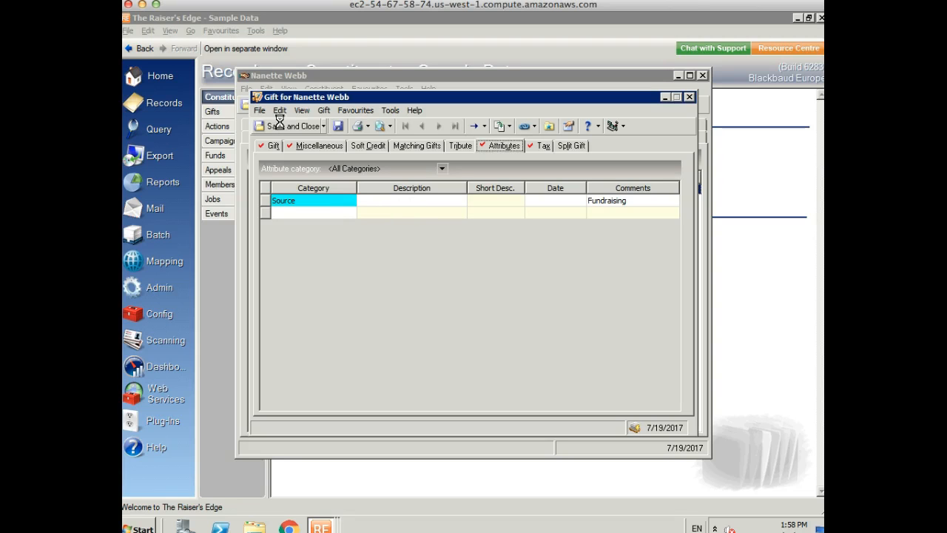
{"action": "left_click", "coordinate": [532, 311]}
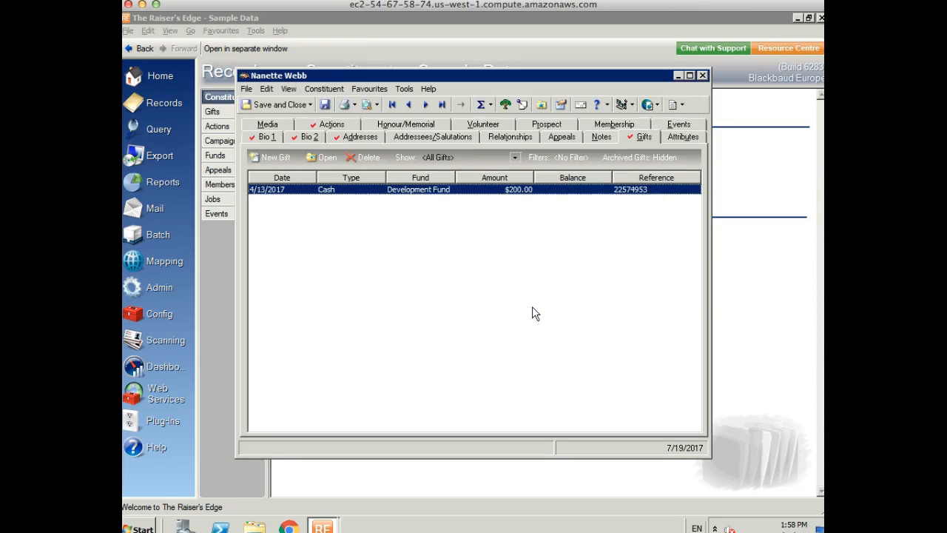
{"action": "left_click", "coordinate": [269, 108]}
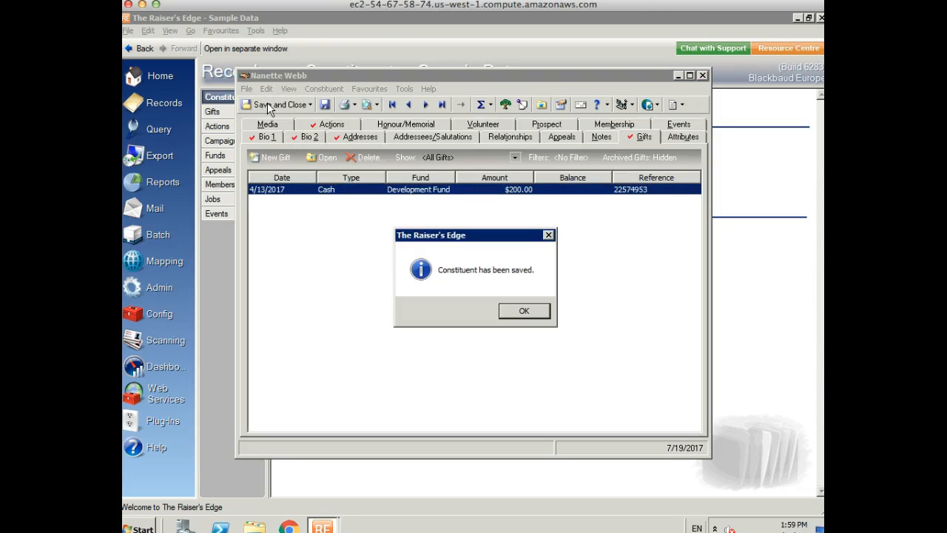
{"action": "left_click", "coordinate": [524, 311]}
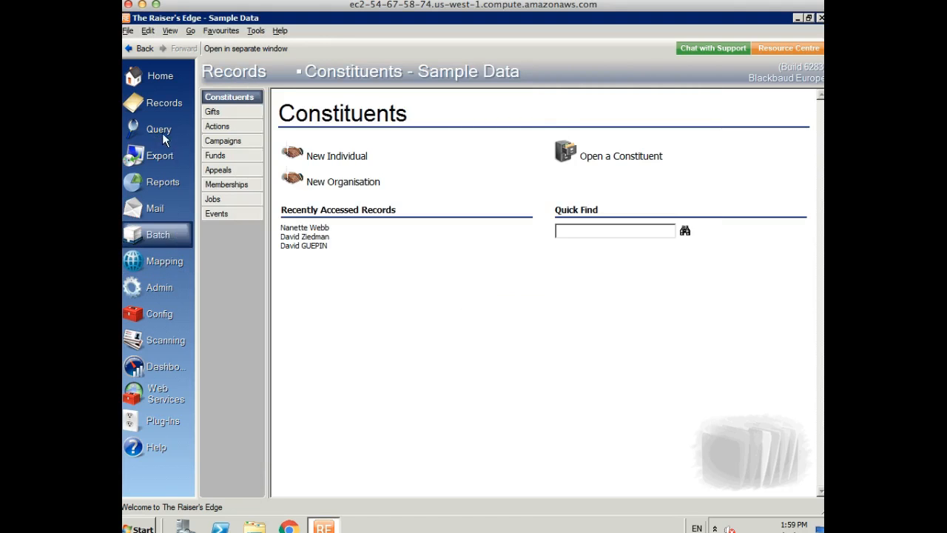
Reopen the MobileCause Import static query and show its results with Constituent ID from Constituent Information as the output field
{"action": "left_click", "coordinate": [162, 129]}
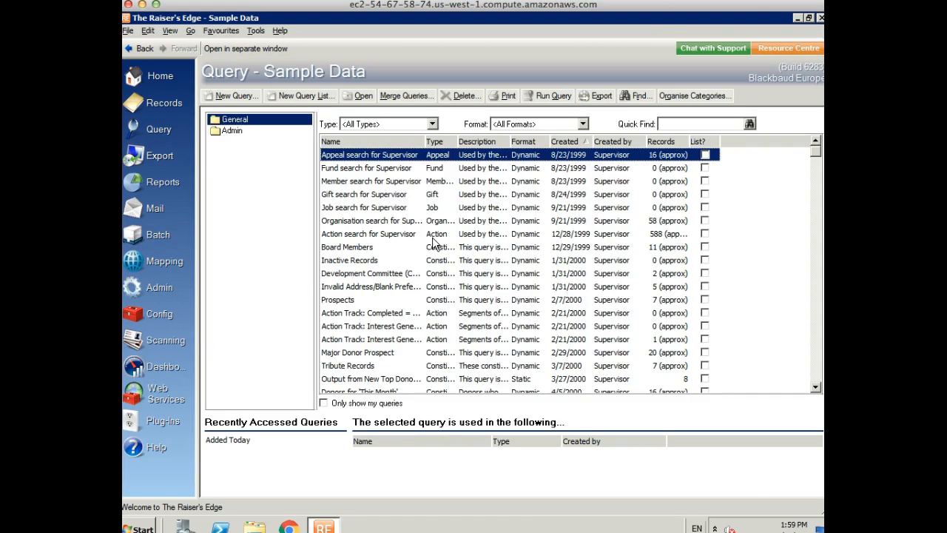
{"action": "left_click", "coordinate": [817, 387]}
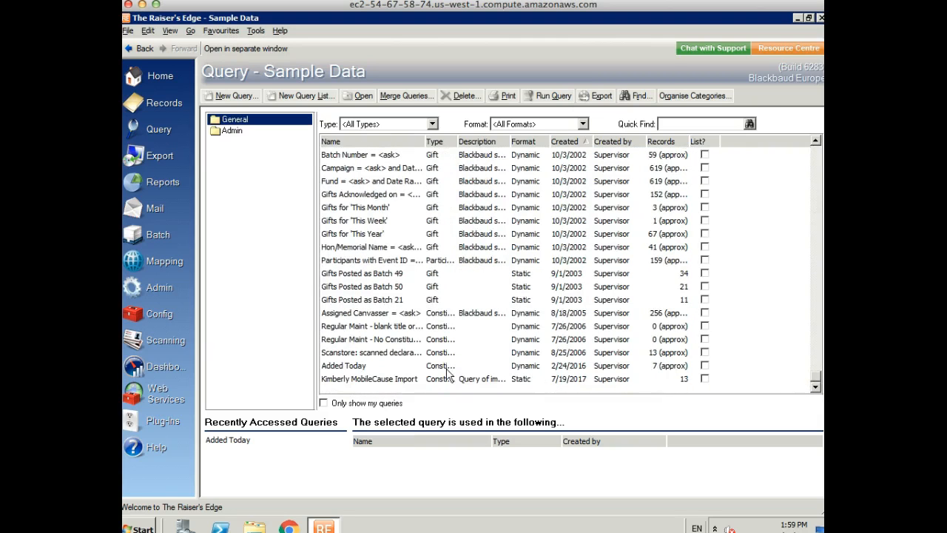
{"action": "double_click", "coordinate": [400, 379]}
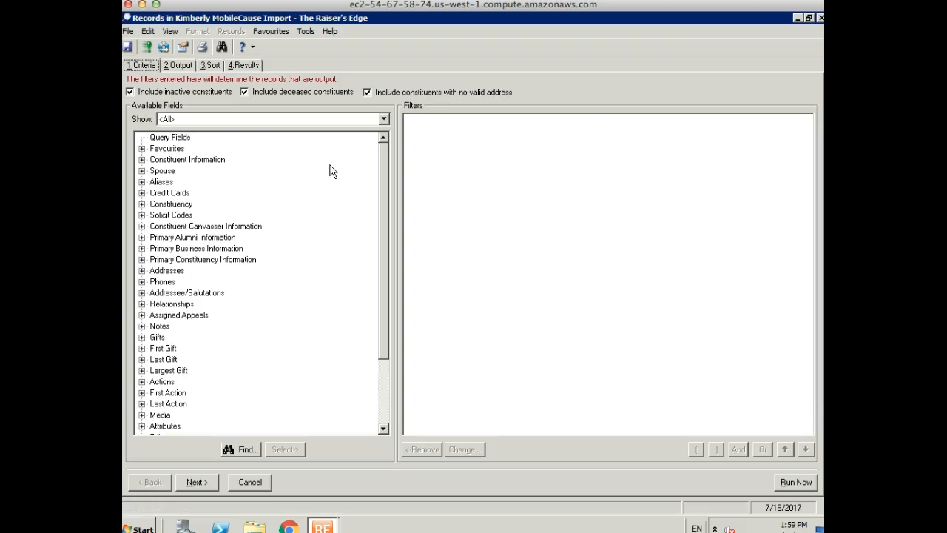
{"action": "left_click", "coordinate": [178, 66]}
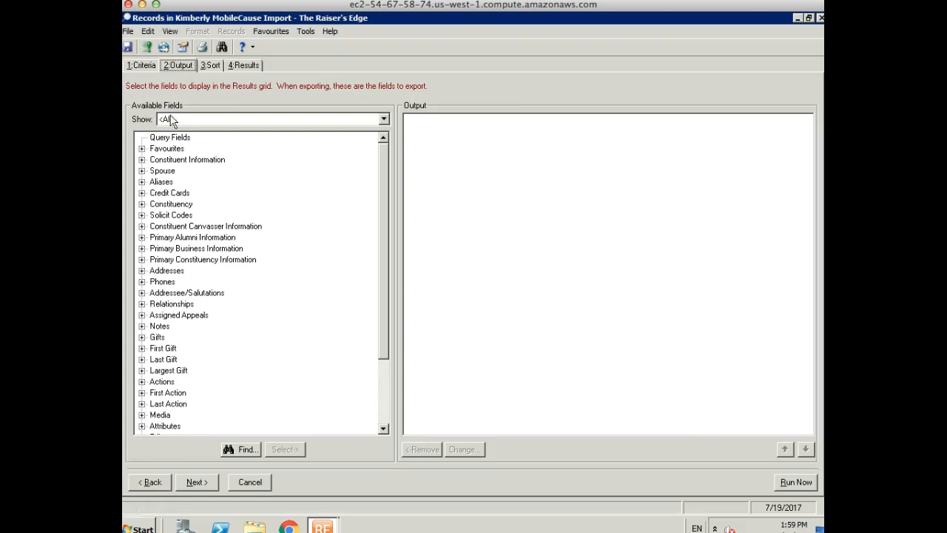
{"action": "left_click", "coordinate": [142, 159]}
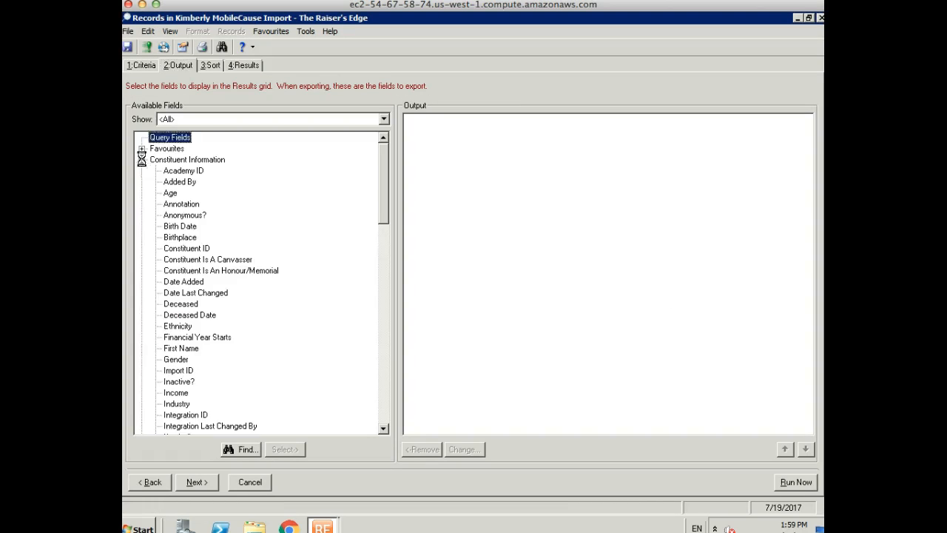
{"action": "double_click", "coordinate": [186, 248]}
{"action": "left_click", "coordinate": [241, 66]}
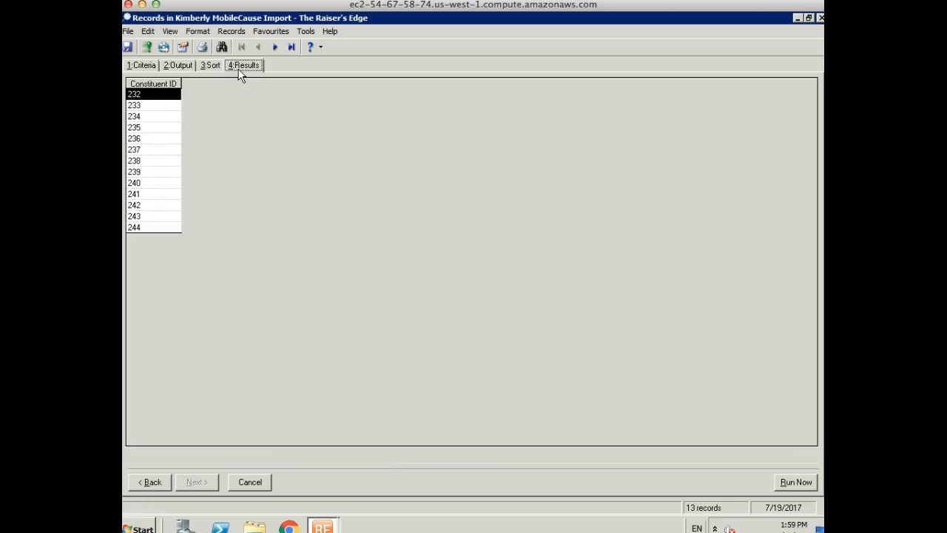
Open the seventh constituent in the query results and review the record's email addresses and postal addresses
{"action": "double_click", "coordinate": [152, 160]}
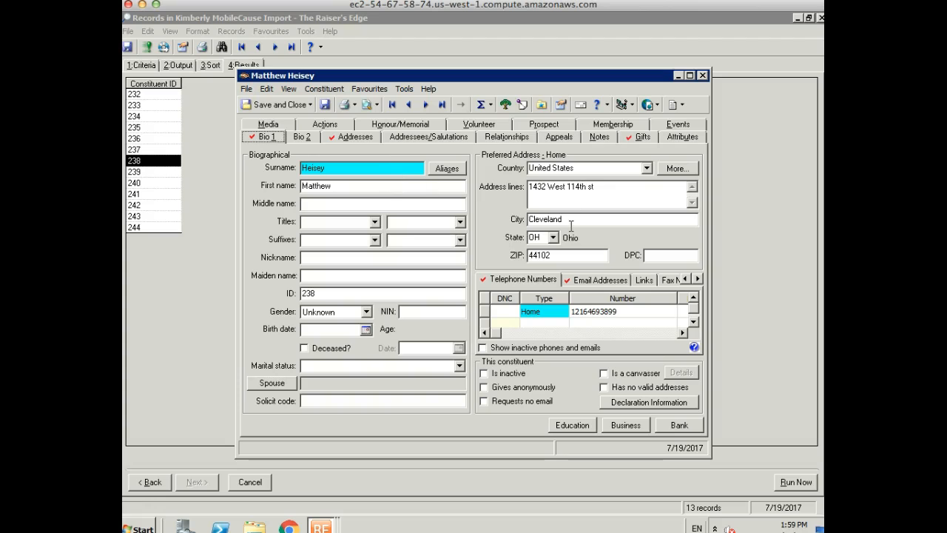
{"action": "left_click", "coordinate": [596, 281]}
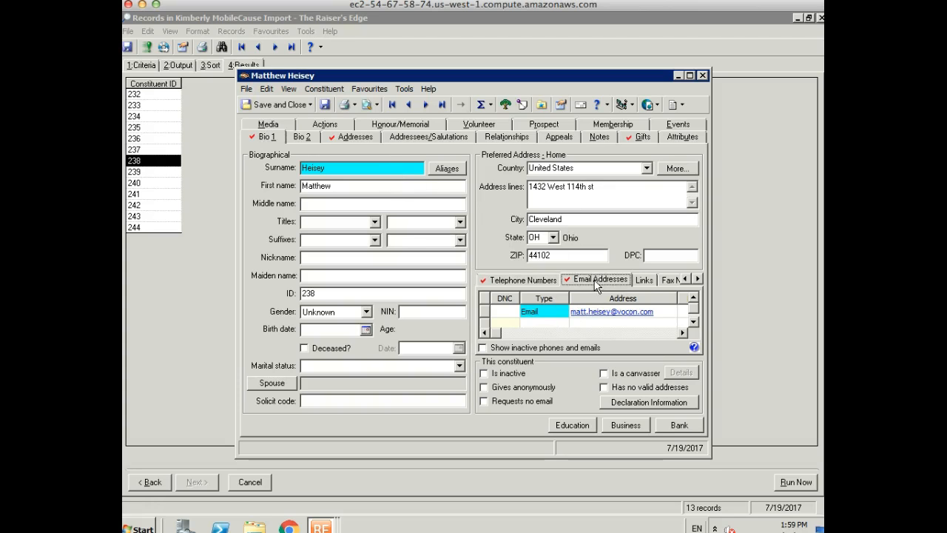
{"action": "left_click", "coordinate": [346, 139]}
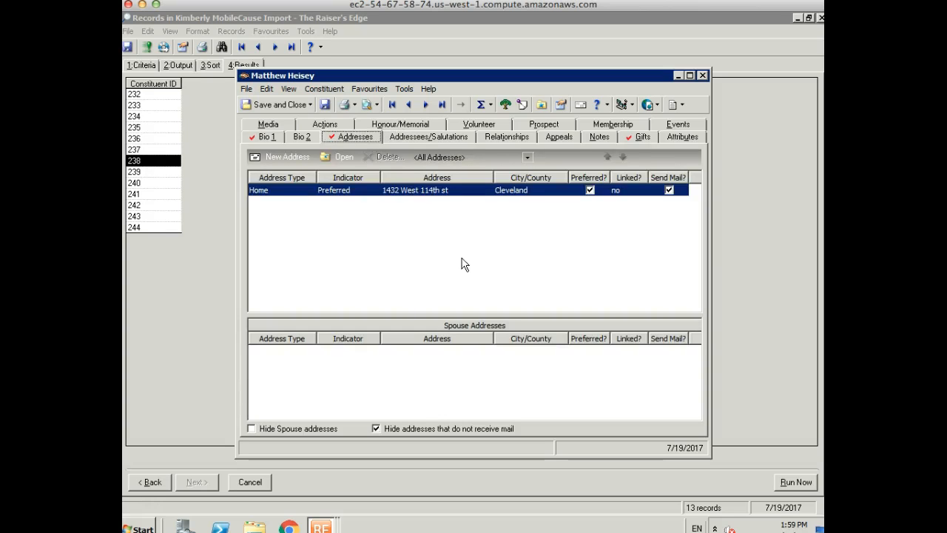
Open the Development Fund cash gift on this constituent's record, check its attributes, and save and close the gift
{"action": "left_click", "coordinate": [633, 140]}
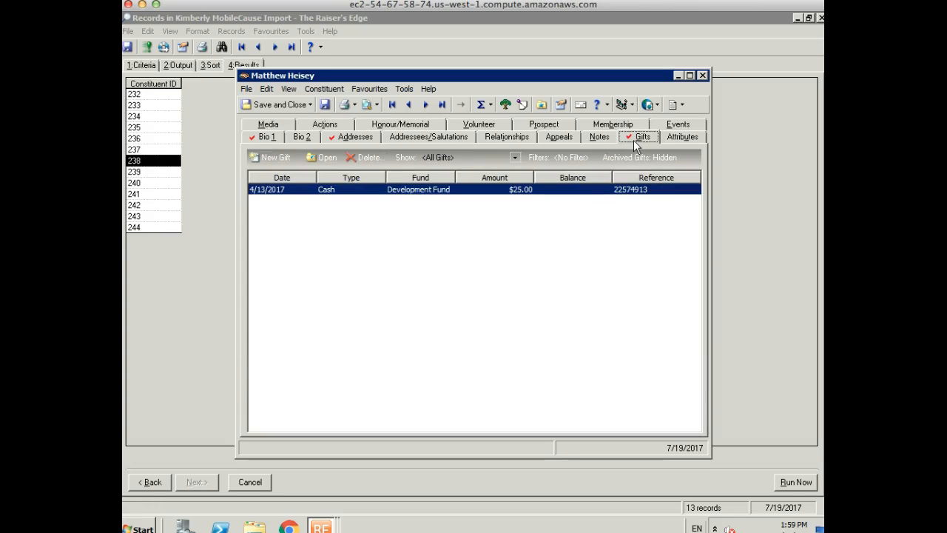
{"action": "double_click", "coordinate": [368, 191]}
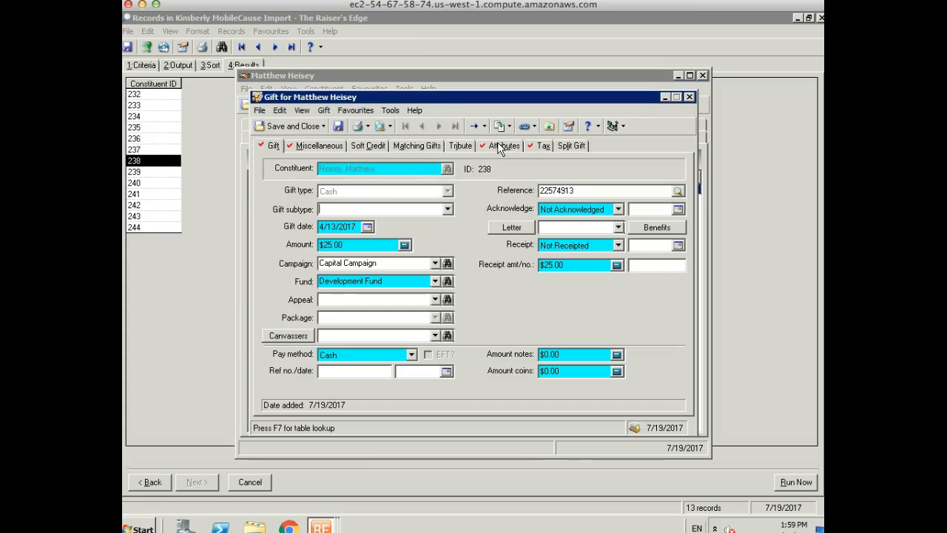
{"action": "left_click", "coordinate": [500, 145]}
{"action": "left_click", "coordinate": [293, 127]}
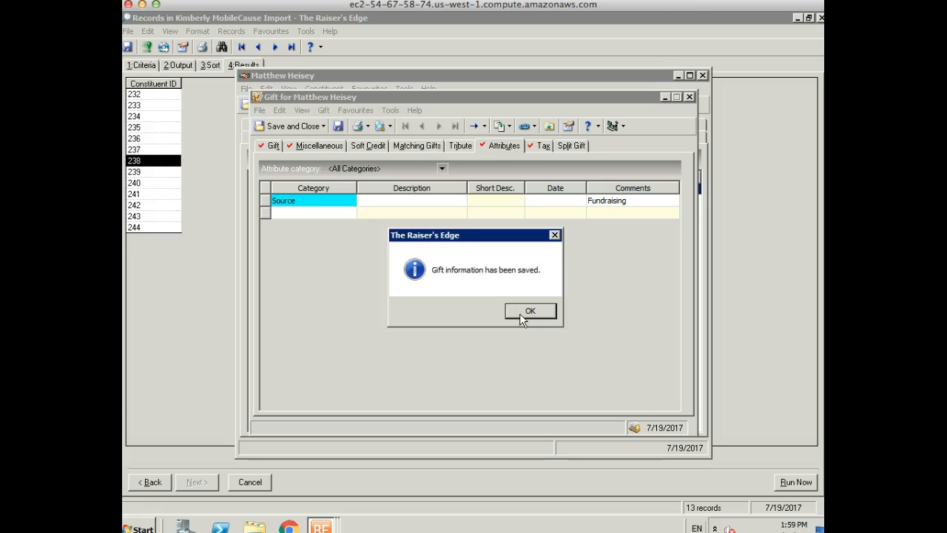
{"action": "left_click", "coordinate": [520, 315]}
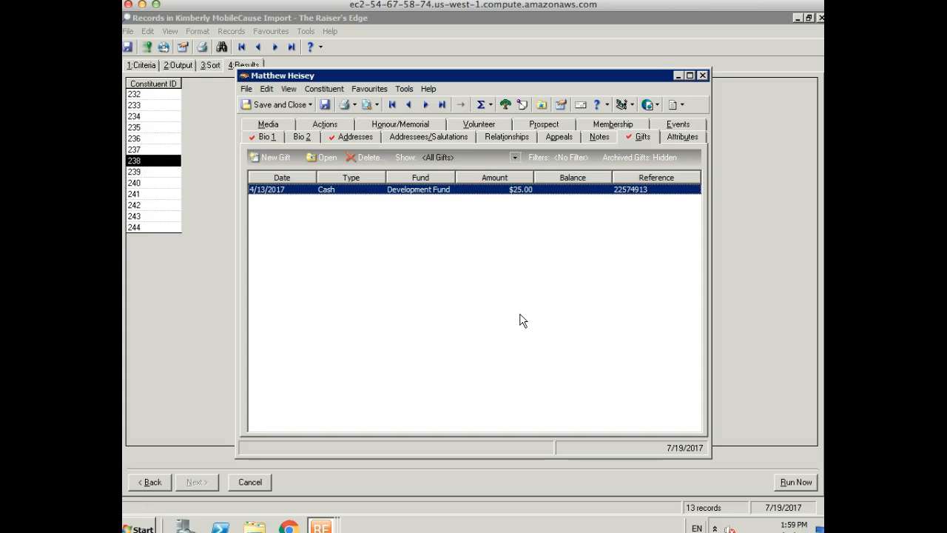